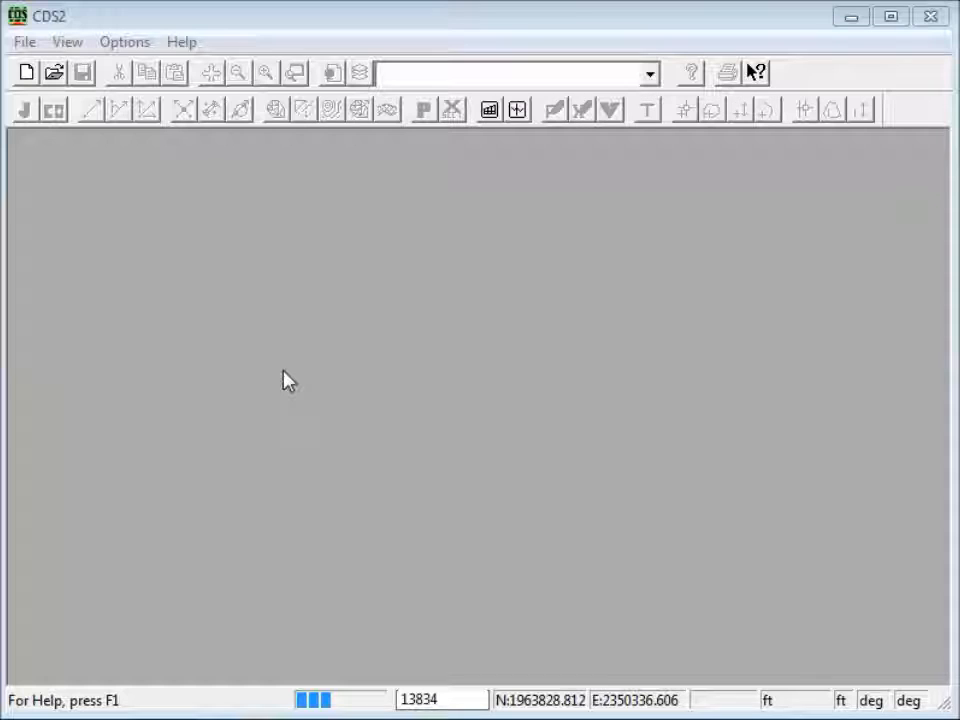
- Create a new job database named subcell in the subcell data folder
key("ctrl+o")
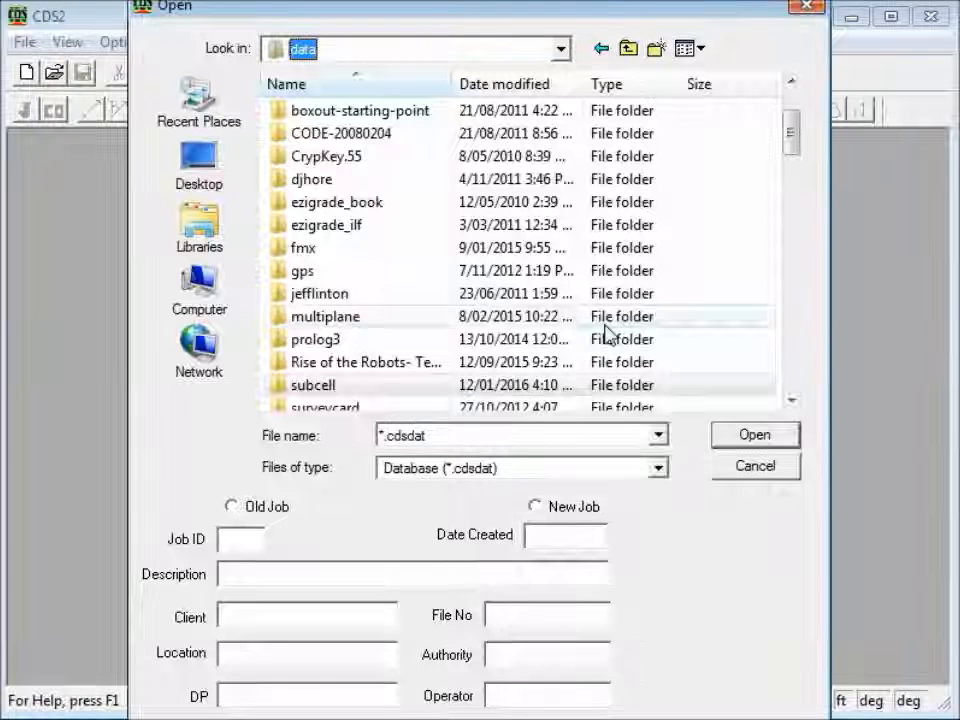
double_click(313, 388)
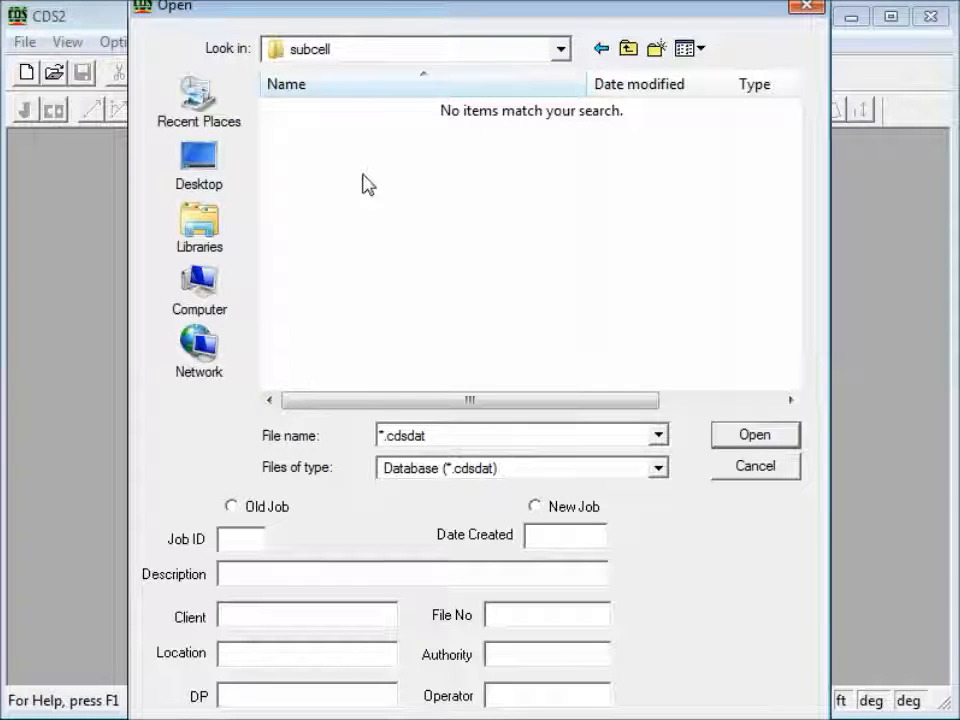
left_click_drag(433, 435, 371, 445)
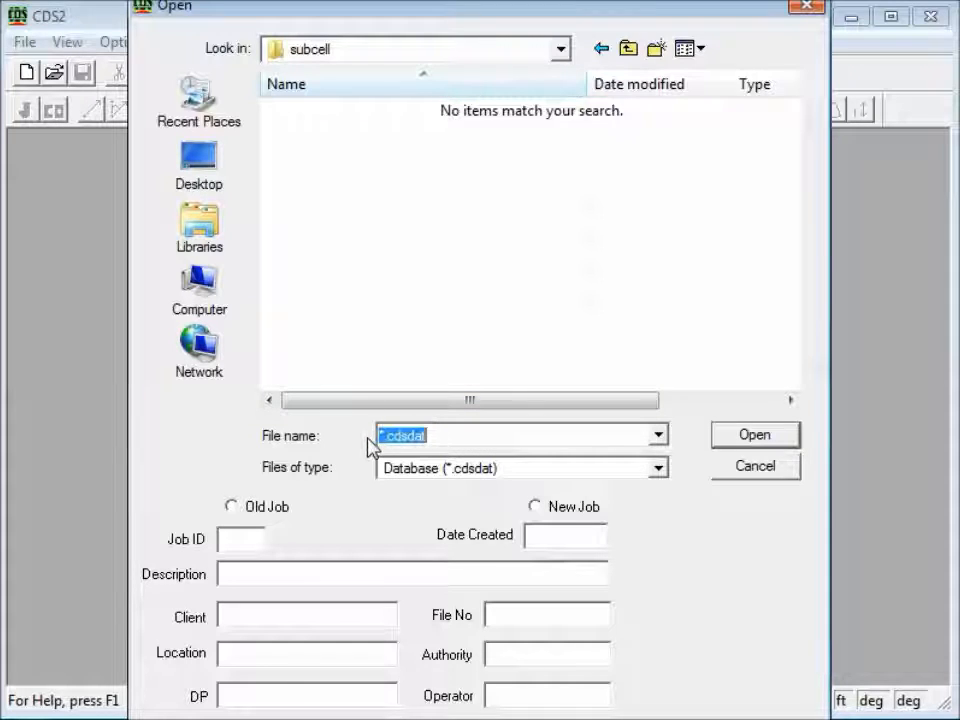
type("subcell")
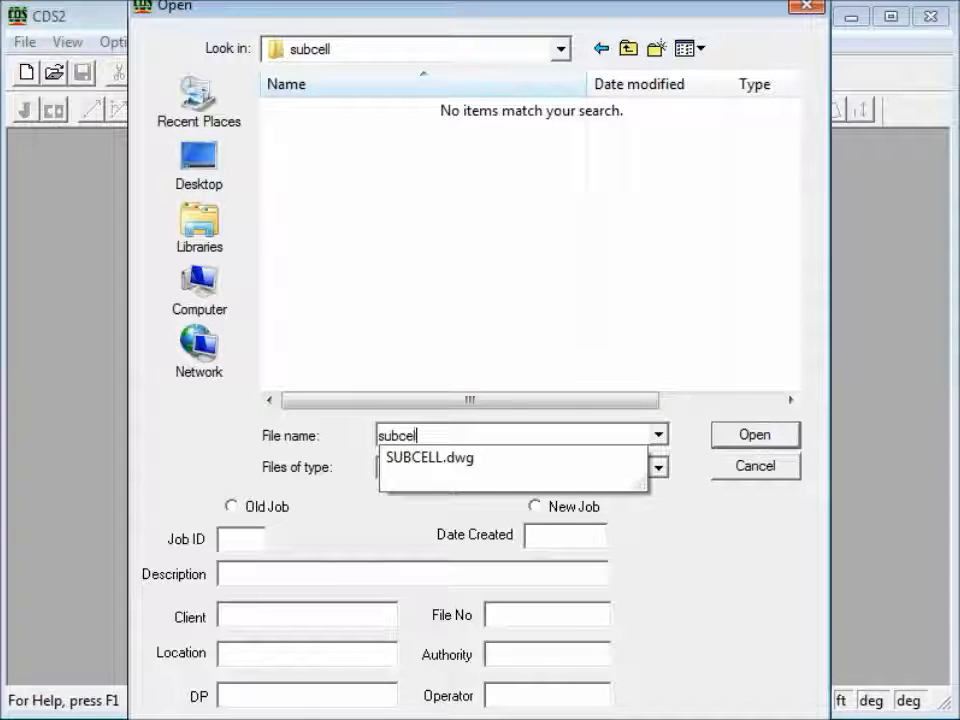
left_click(752, 446)
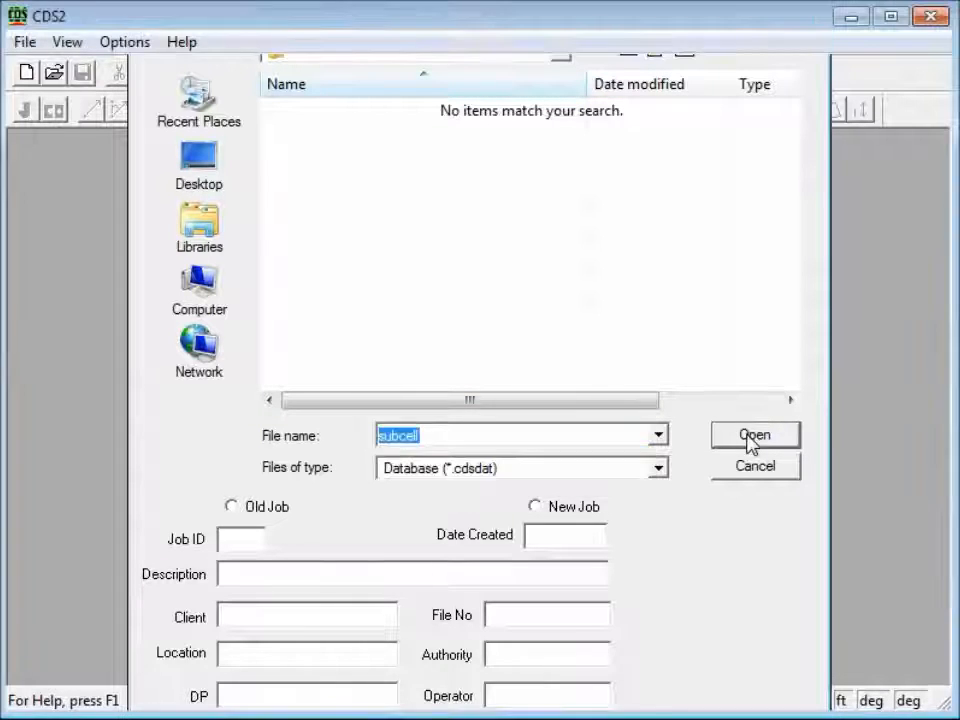
left_click(758, 211)
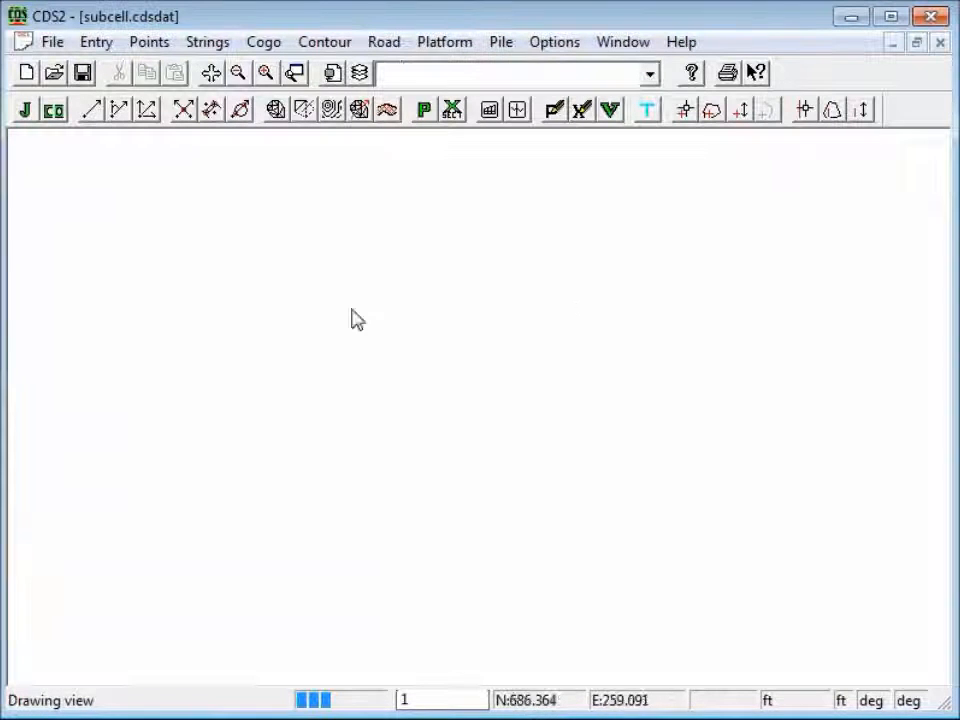
- Read SUBCELL.dwg into the DWG/DXF import with the default conversion options
left_click(49, 44)
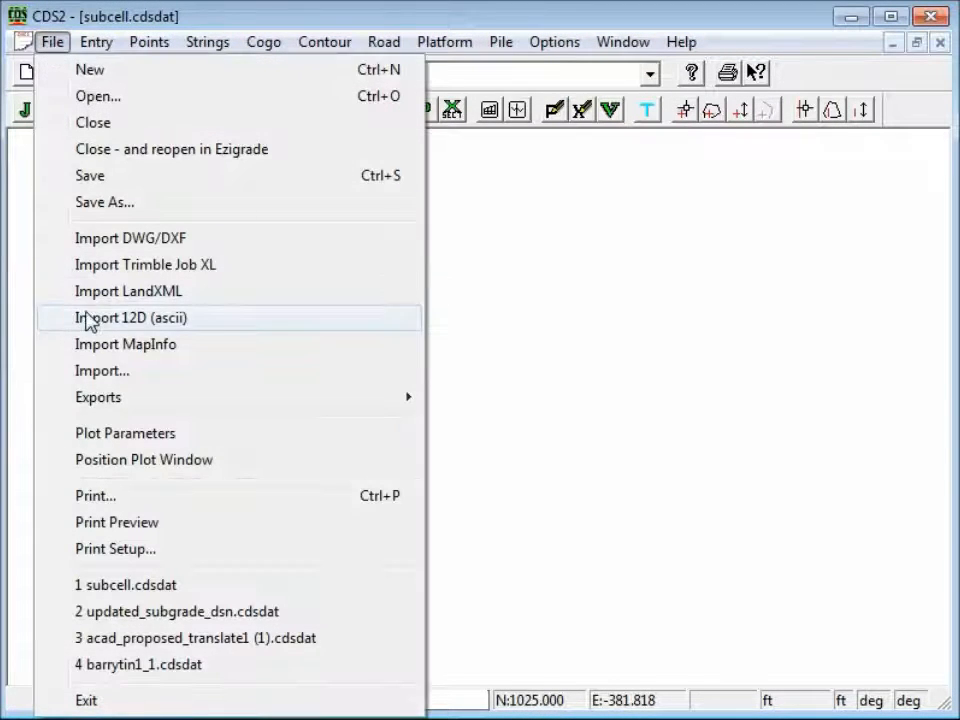
left_click(124, 242)
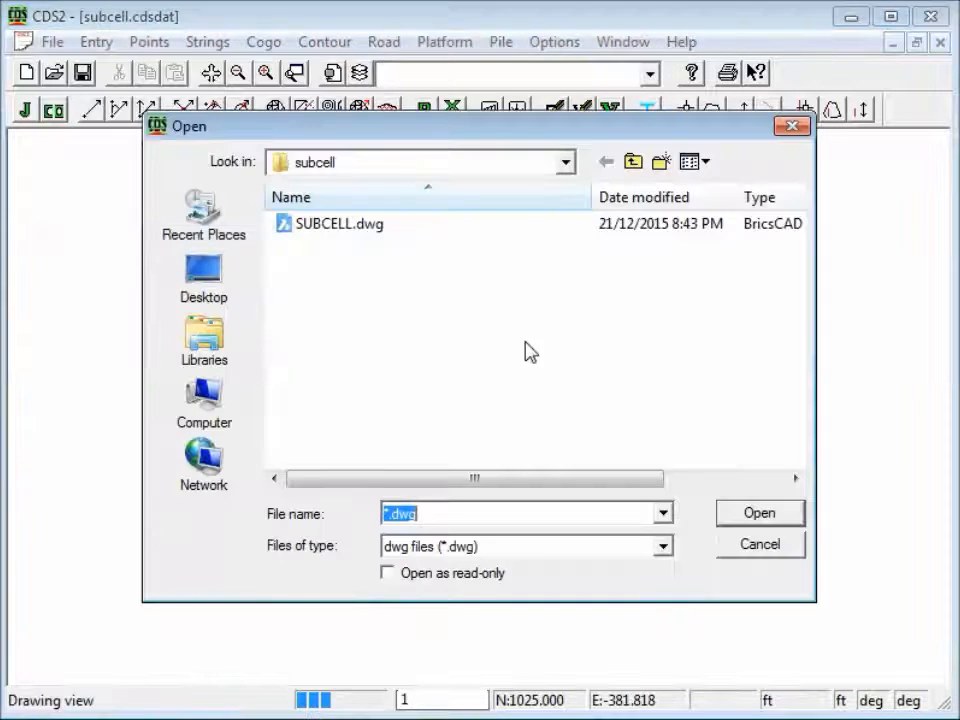
left_click(355, 230)
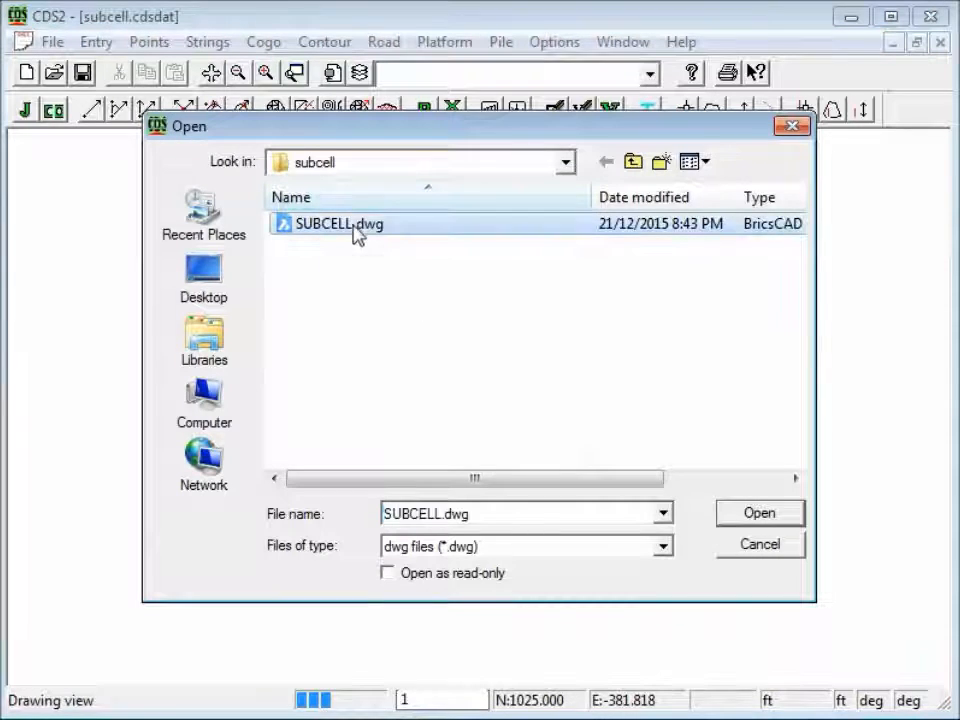
left_click(755, 518)
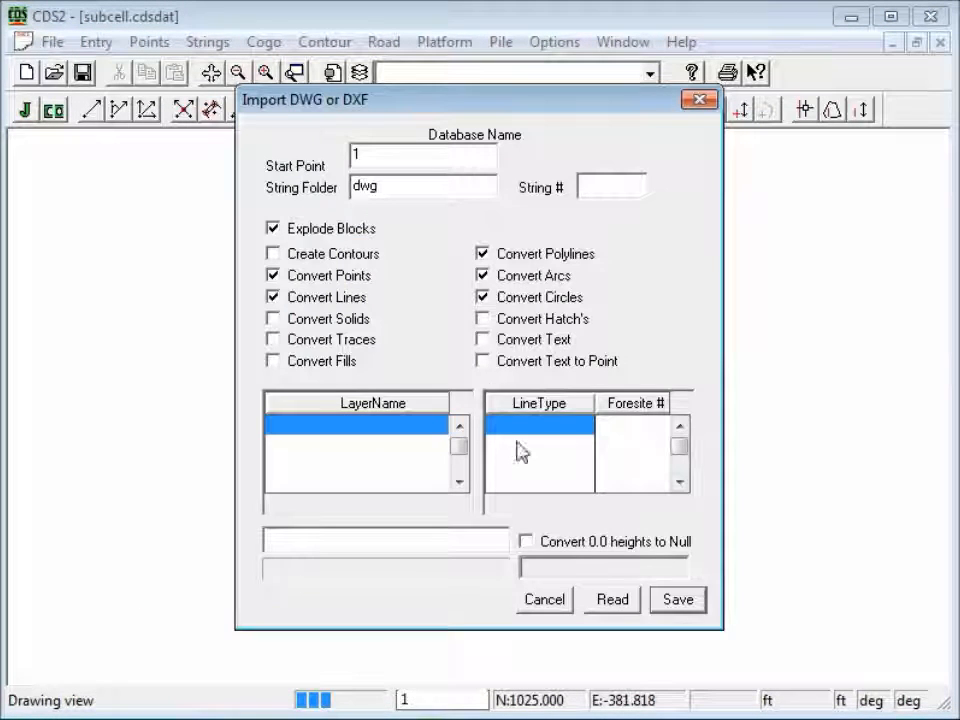
left_click(613, 600)
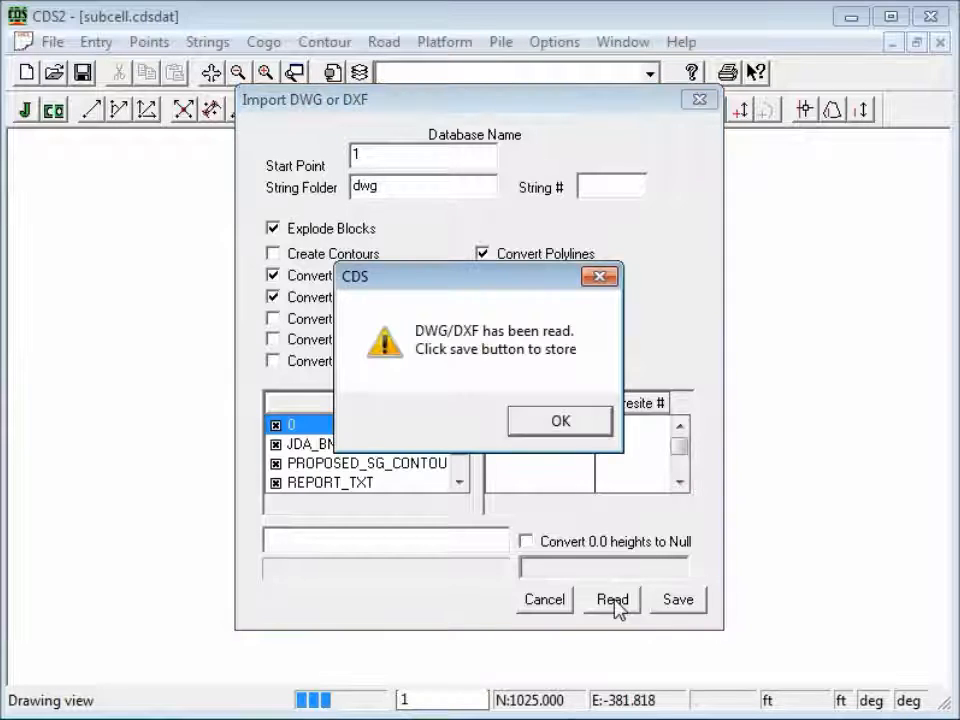
left_click(553, 421)
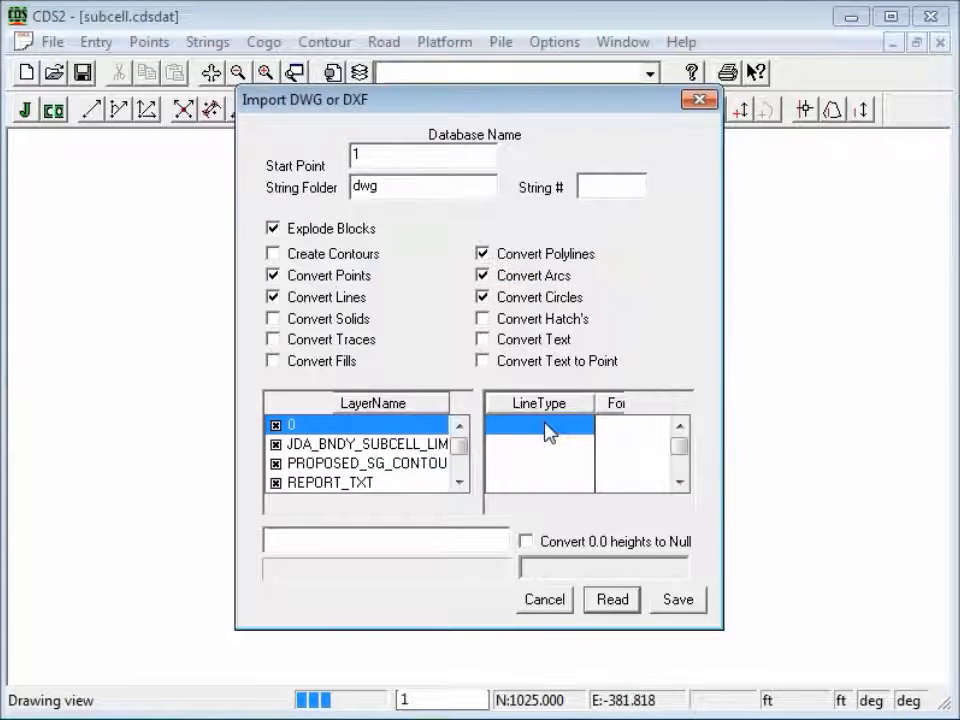
- Save the DWG import, classing the 3D_FACE_SUBGRADE and 3D_FACE_TOP 2FT CLAY LINER triangles as design and 3D_FACE_EXISTING CONDITIONS as natural
left_click(680, 603)
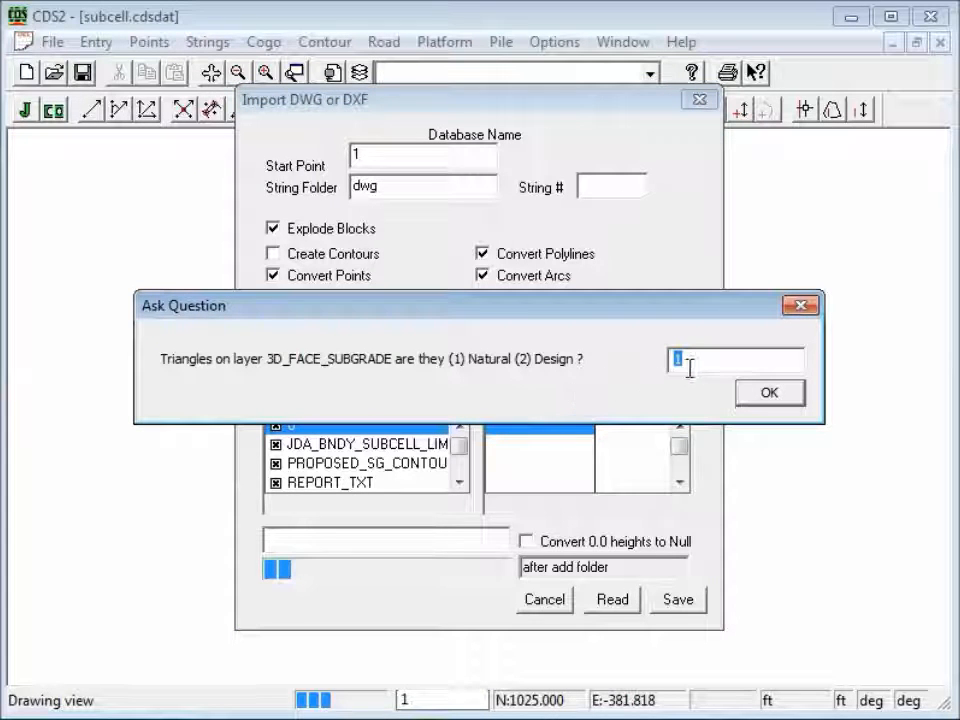
type("2")
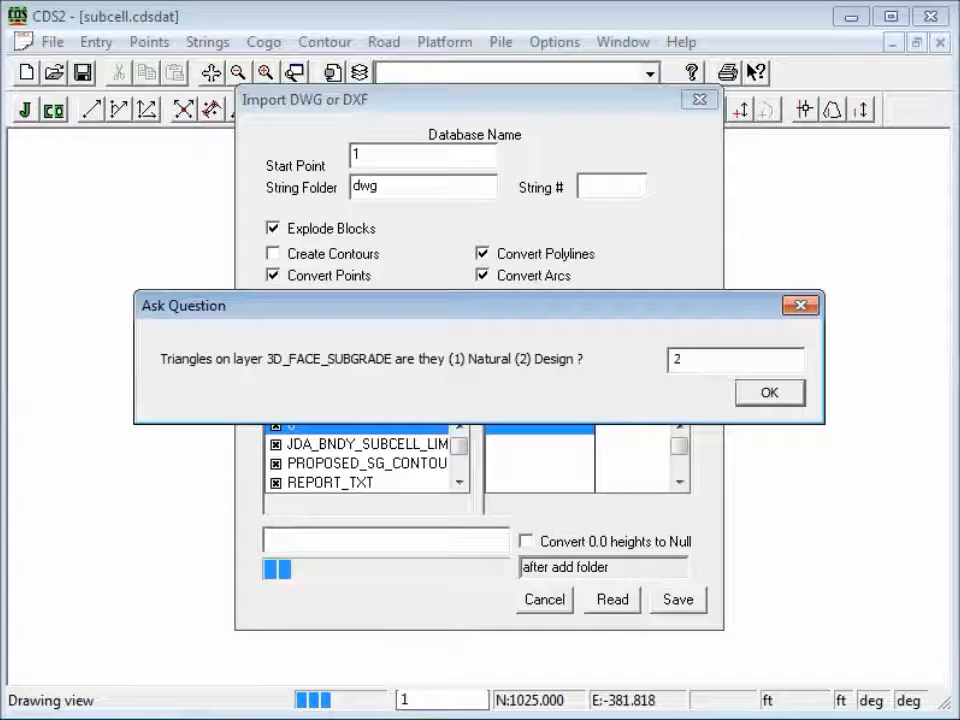
left_click(768, 394)
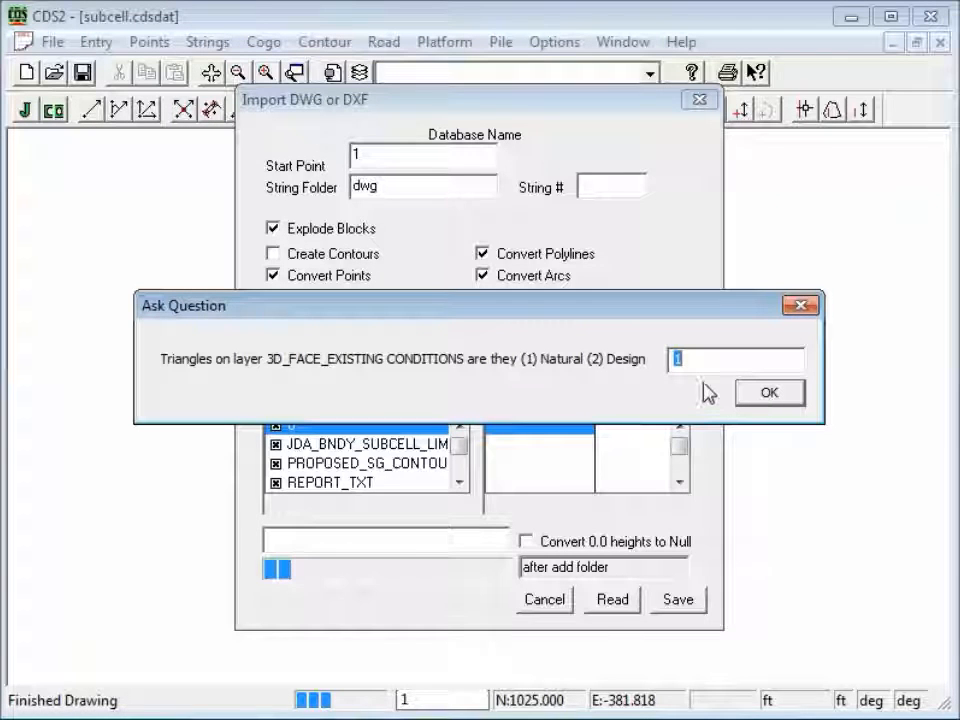
left_click(766, 394)
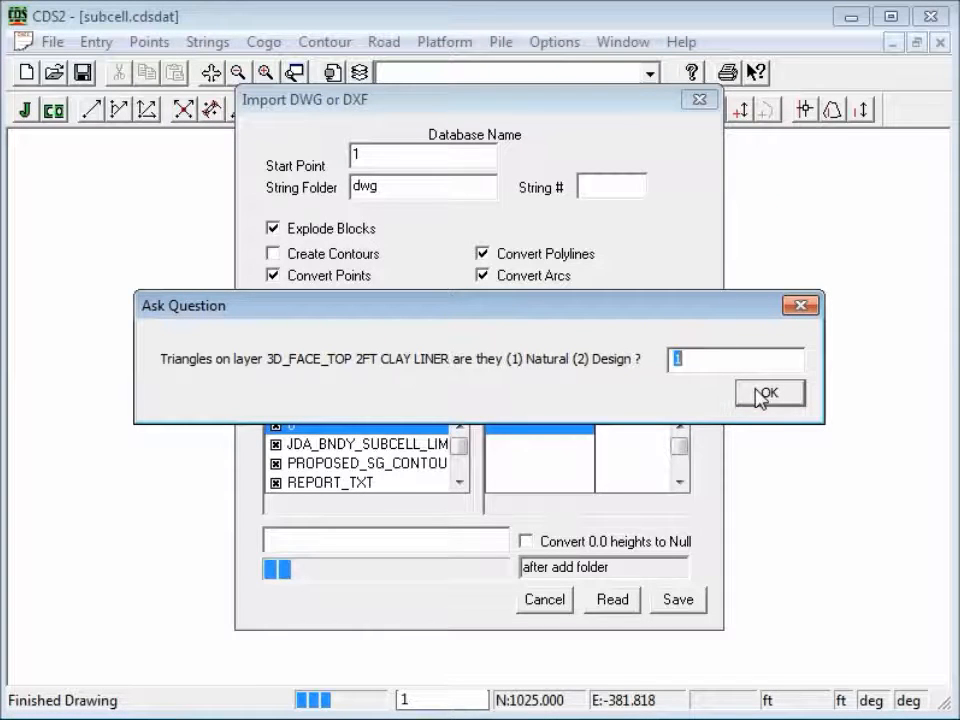
type("2")
left_click(768, 394)
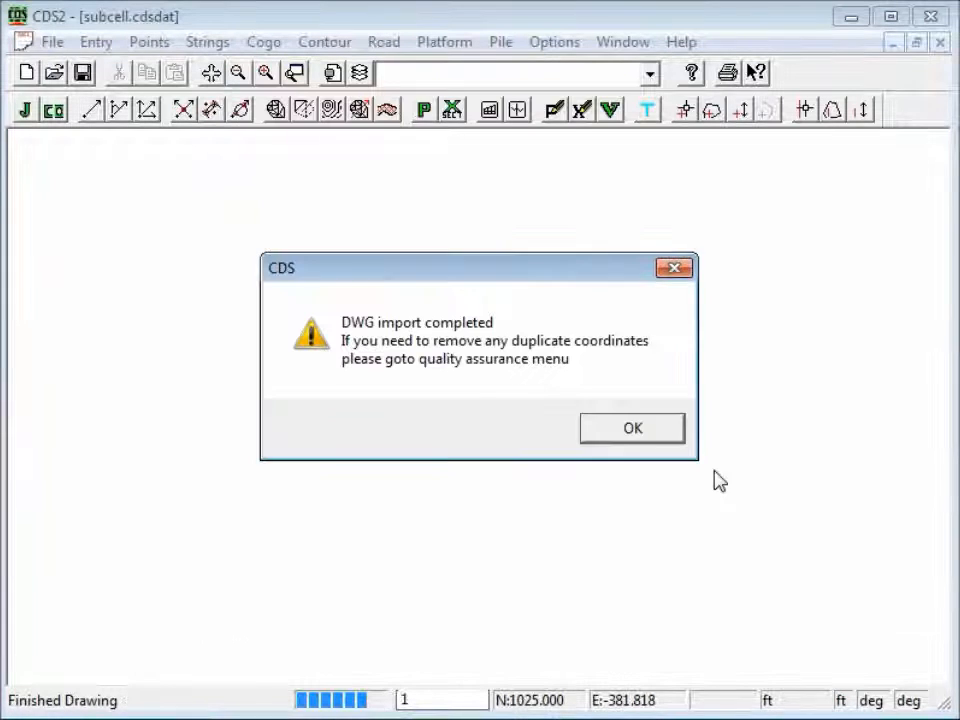
left_click(640, 434)
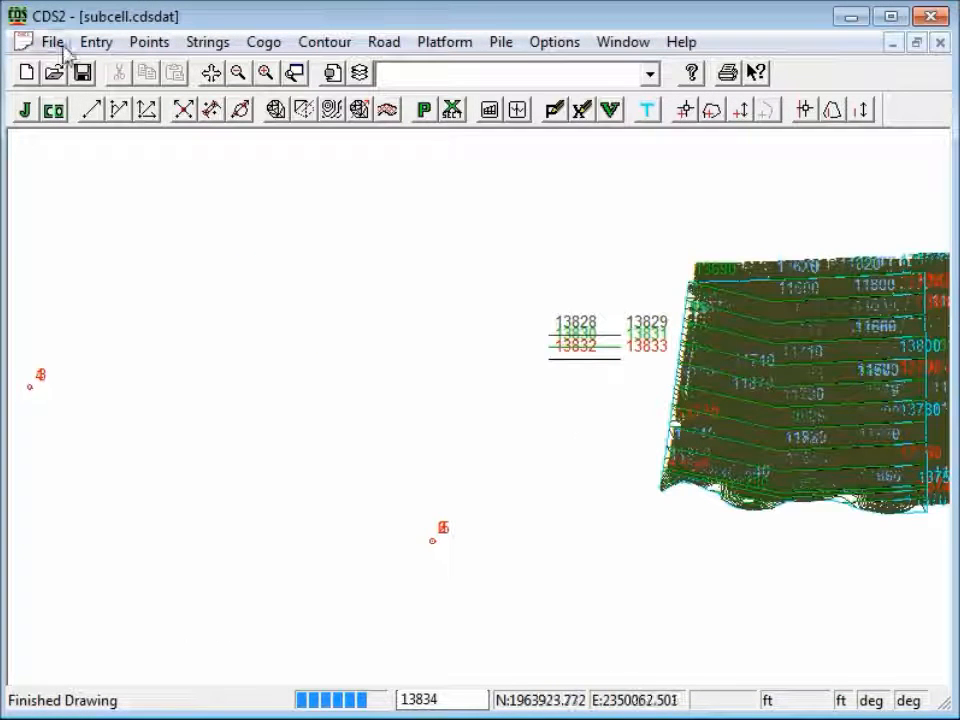
- Hide the strings existing_contours, jda_ctr_top 2ft clay liner_5ft contours, jda_ctr_subgrade_5ft contours and ctext_brk
left_click(205, 44)
left_click(244, 100)
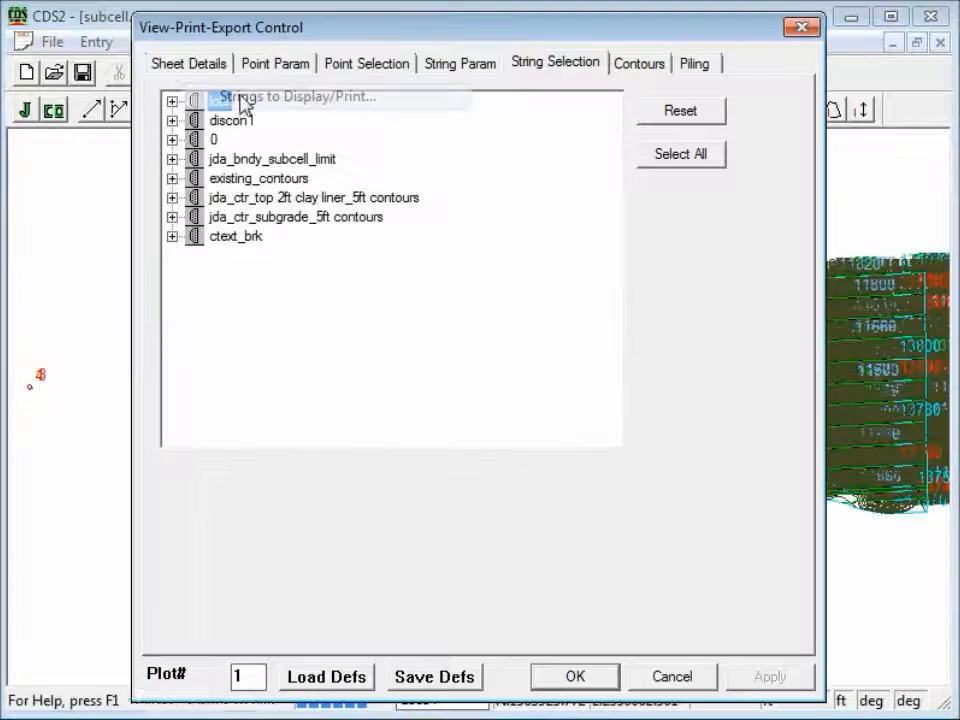
left_click(195, 180)
left_click(195, 198)
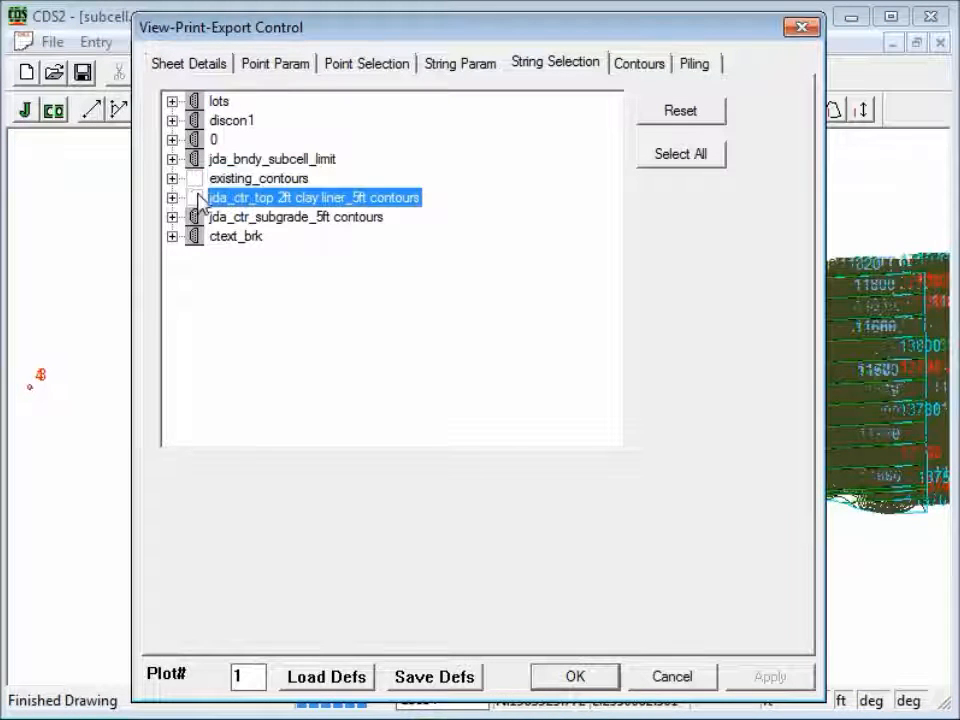
left_click(195, 217)
left_click(195, 236)
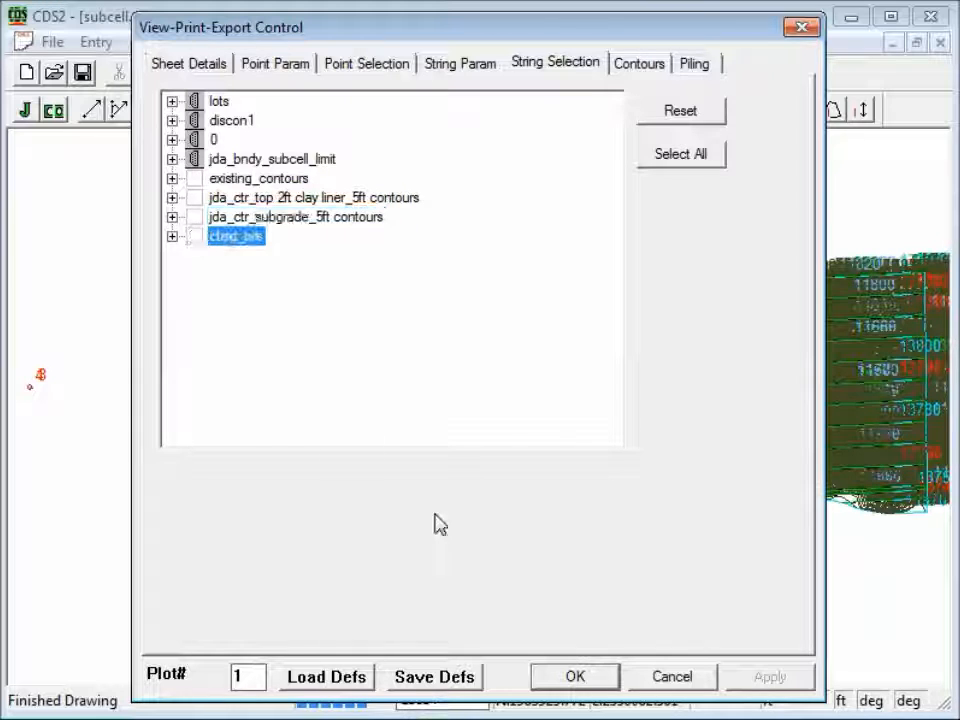
left_click(568, 677)
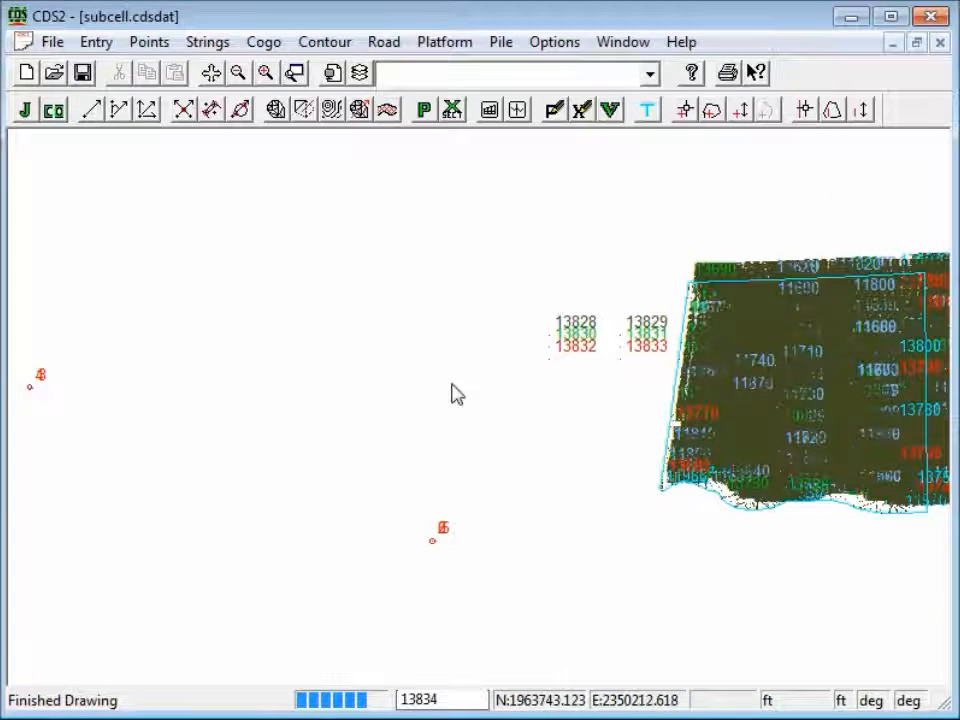
- Set the drawing to display by modes instead of by layer, with points on and point numbers off
left_click(334, 75)
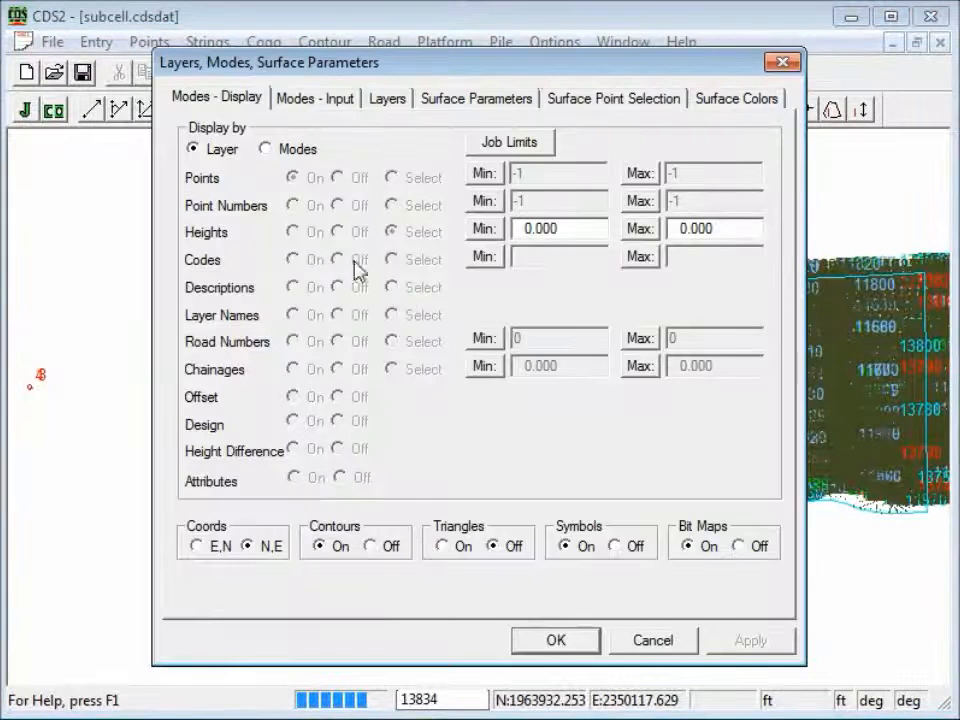
left_click(265, 148)
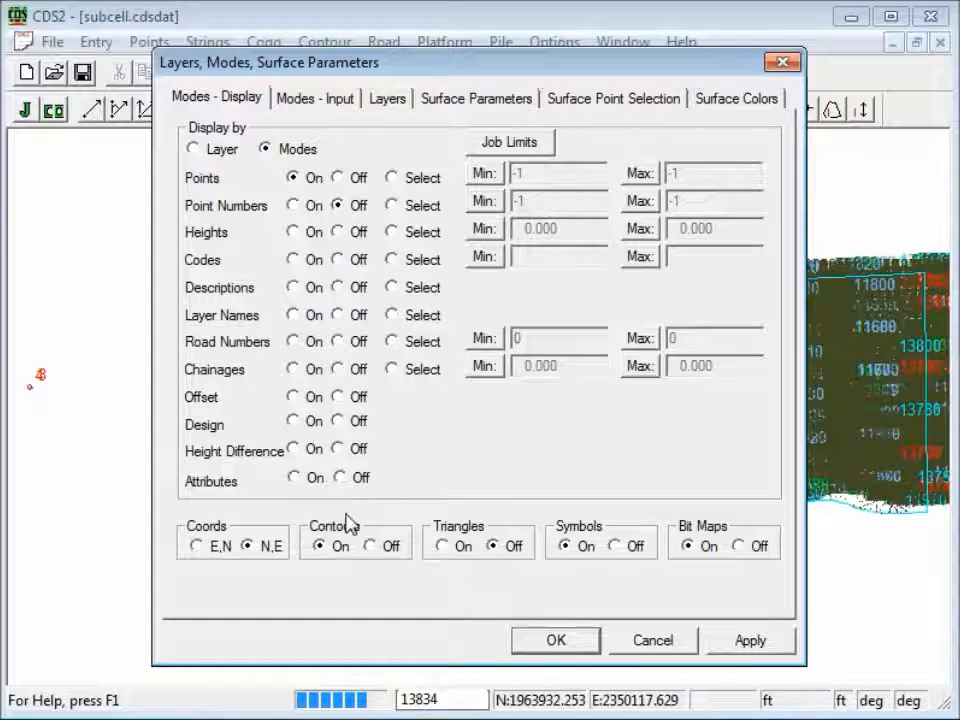
left_click(557, 641)
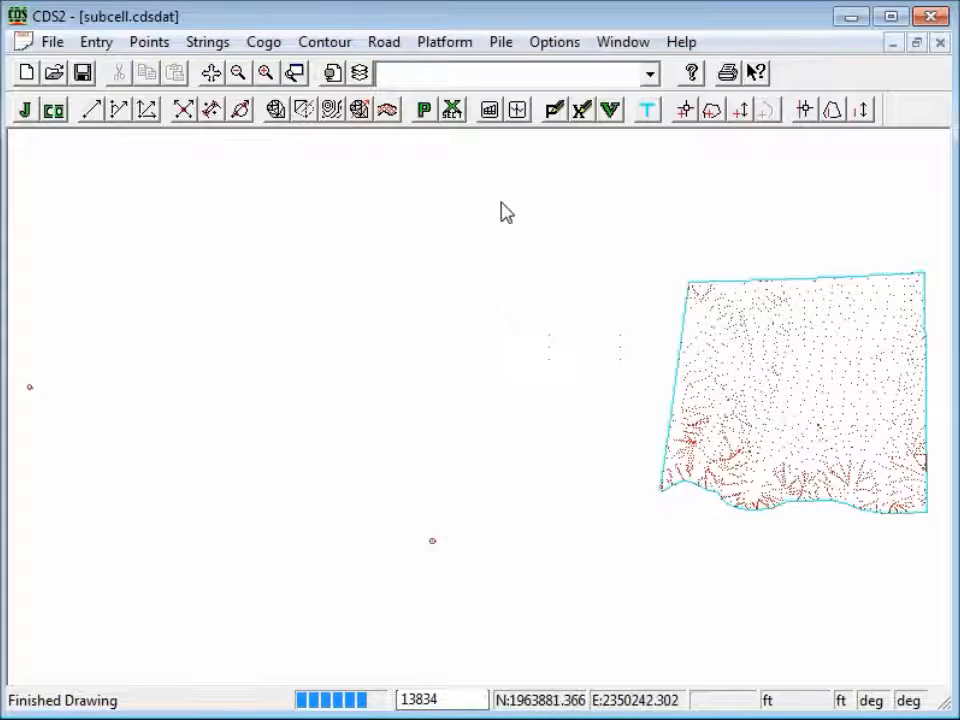
- Choose 3D_FACE_EXISTING CONDITIONS as the surface in the surface parameters and deselect Surface1 for multiple contour display
mouse_move(750, 379)
middle_mouse_down()
mouse_move(540, 369)
mouse_move(487, 388)
middle_mouse_up()
scroll(489, 392, "up", 3)
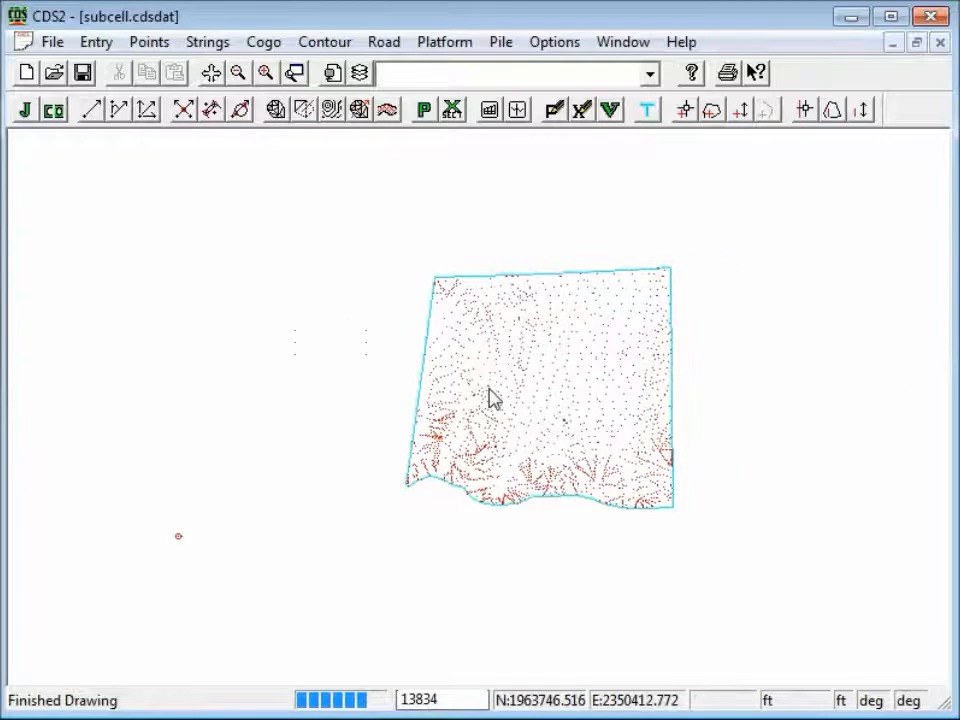
middle_click_drag(547, 385, 467, 392)
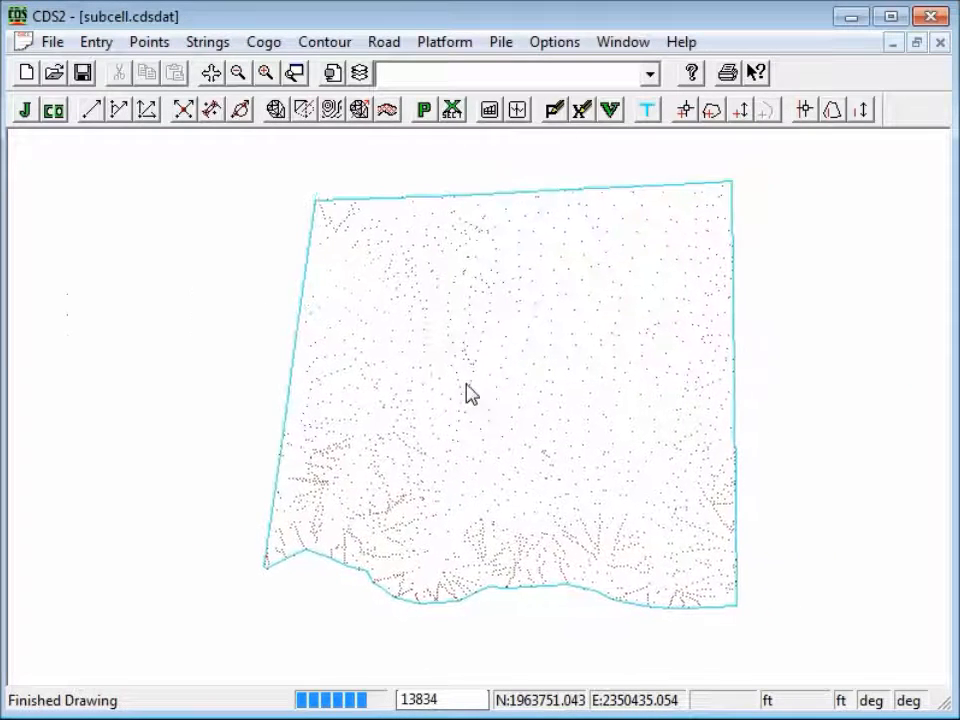
left_click(325, 43)
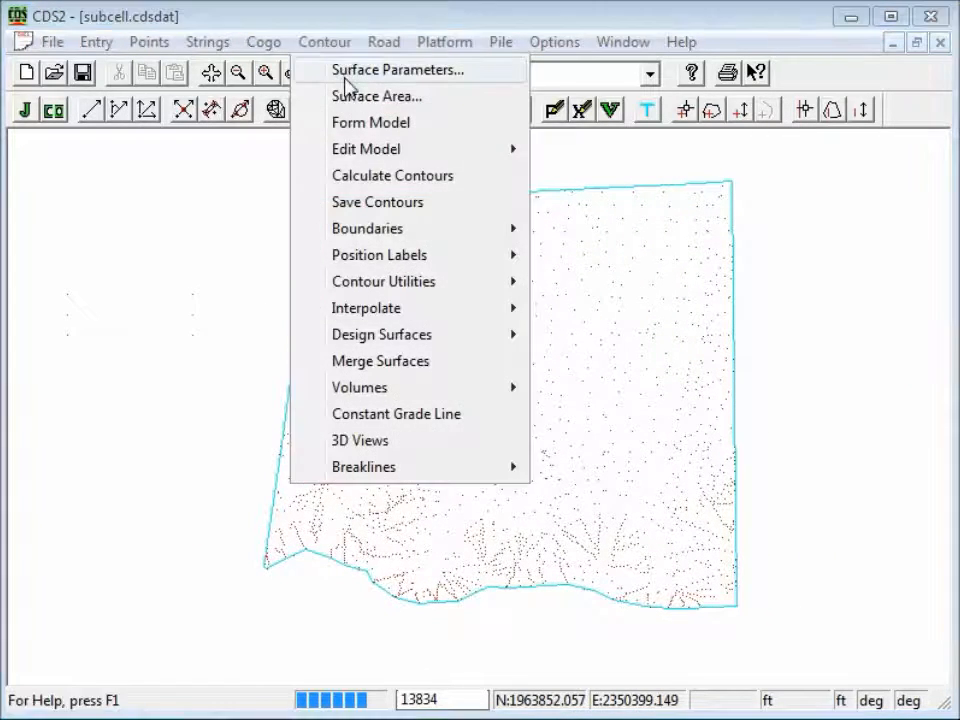
left_click(348, 72)
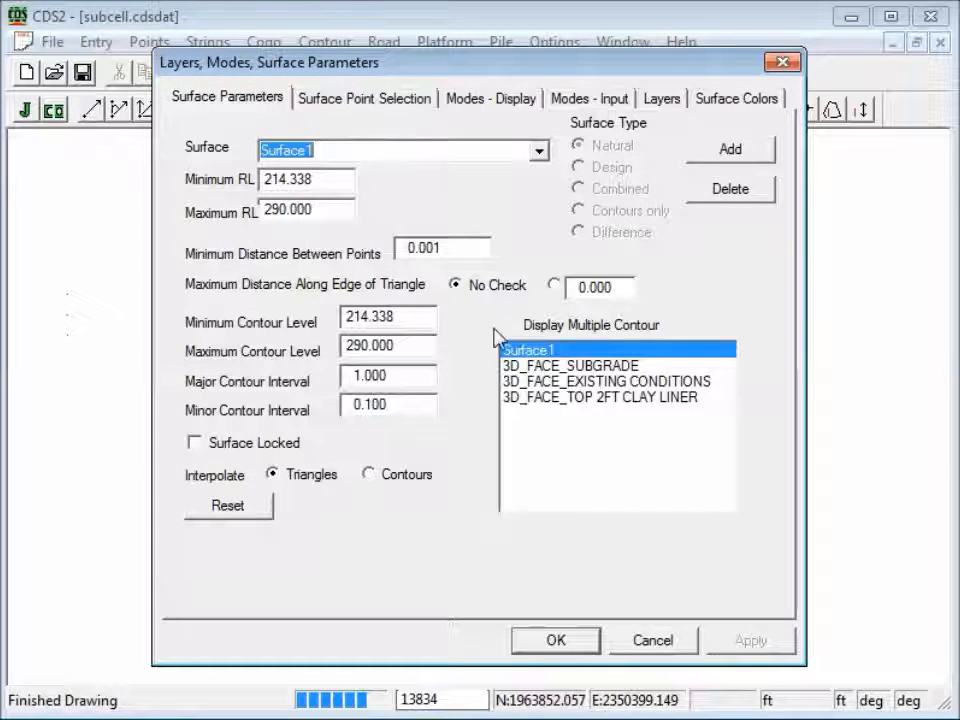
left_click(519, 352)
left_click(539, 151)
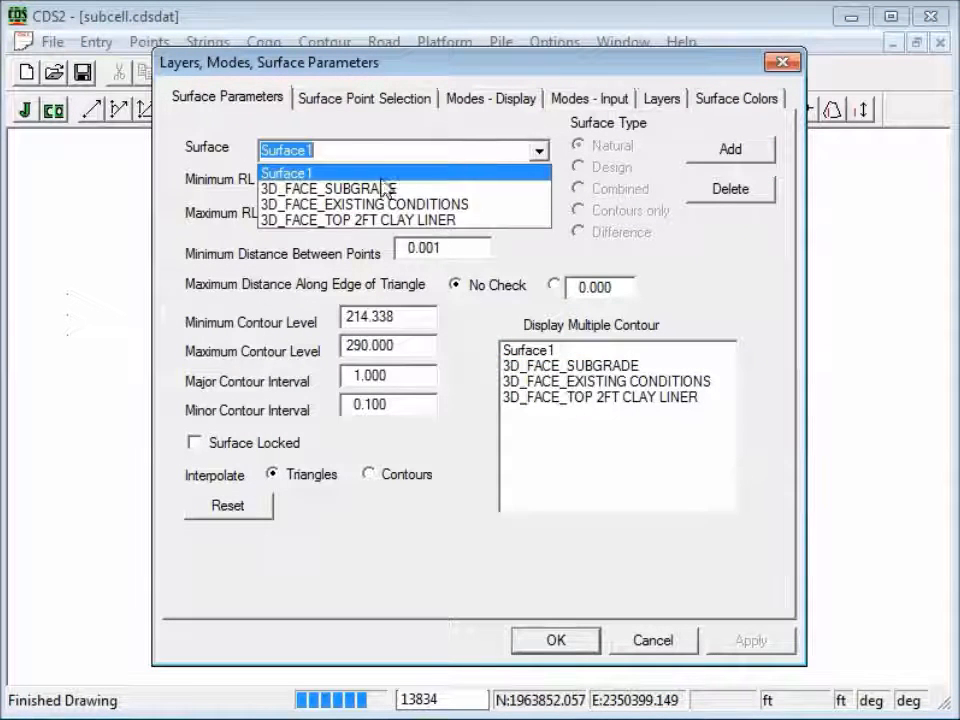
left_click(352, 205)
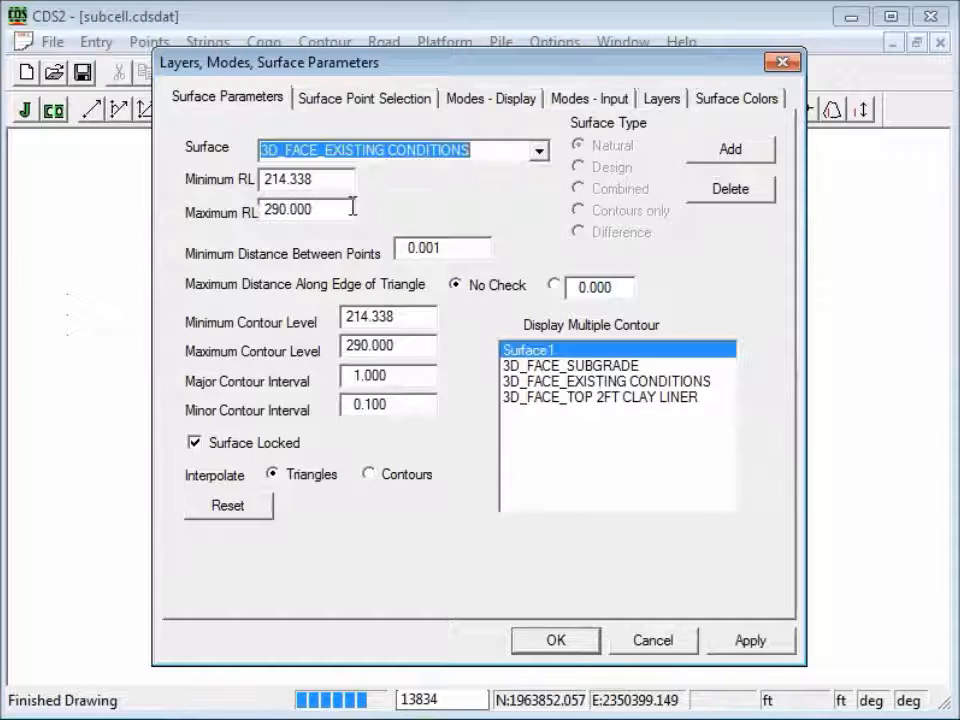
left_click(600, 352)
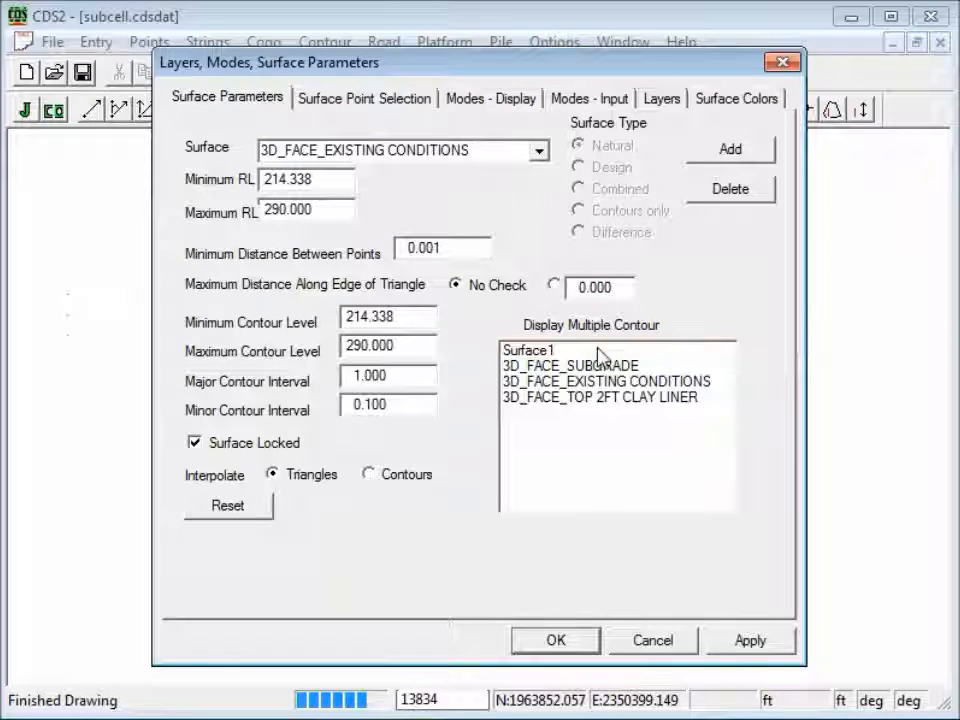
- Set the existing conditions surface's major contour interval to 5 and minor contour interval to 1, and apply the parameters
left_click_drag(396, 375, 350, 404)
type("5")
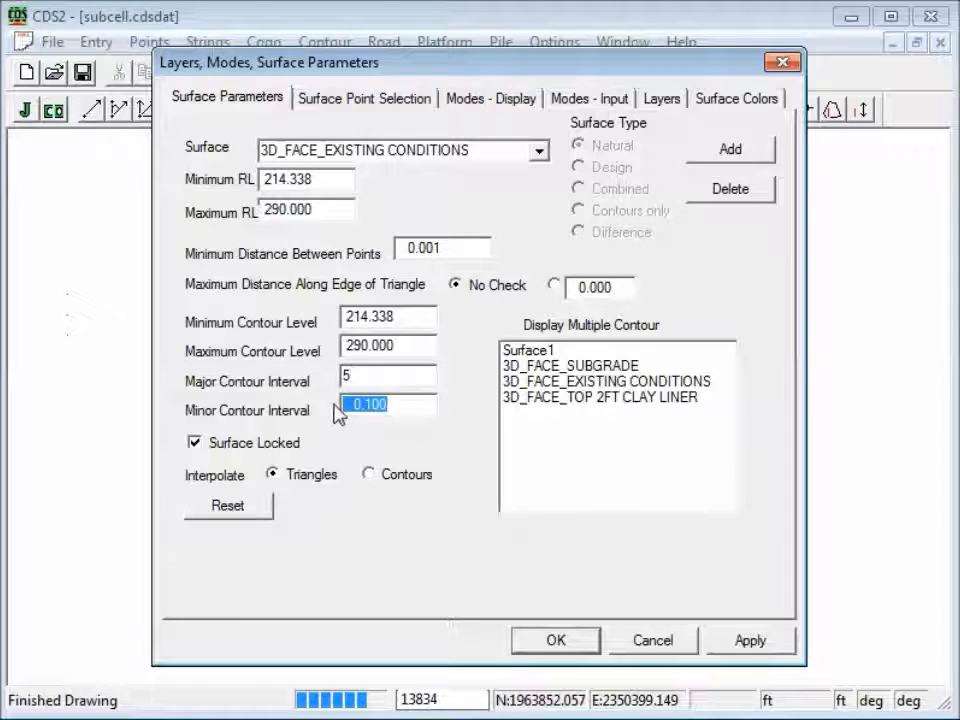
type("1")
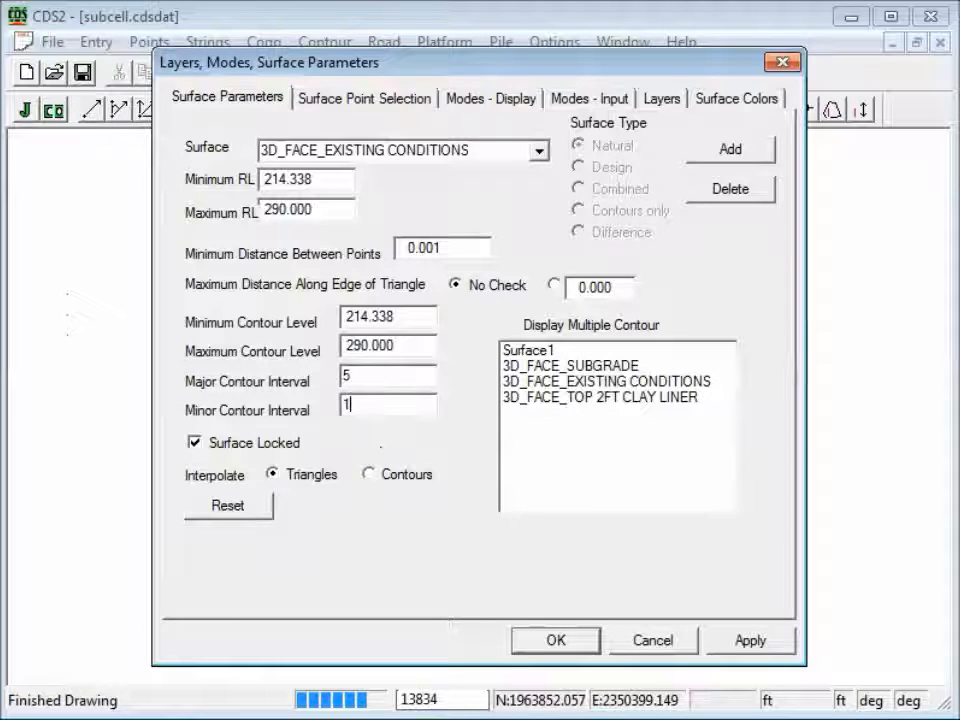
left_click(553, 640)
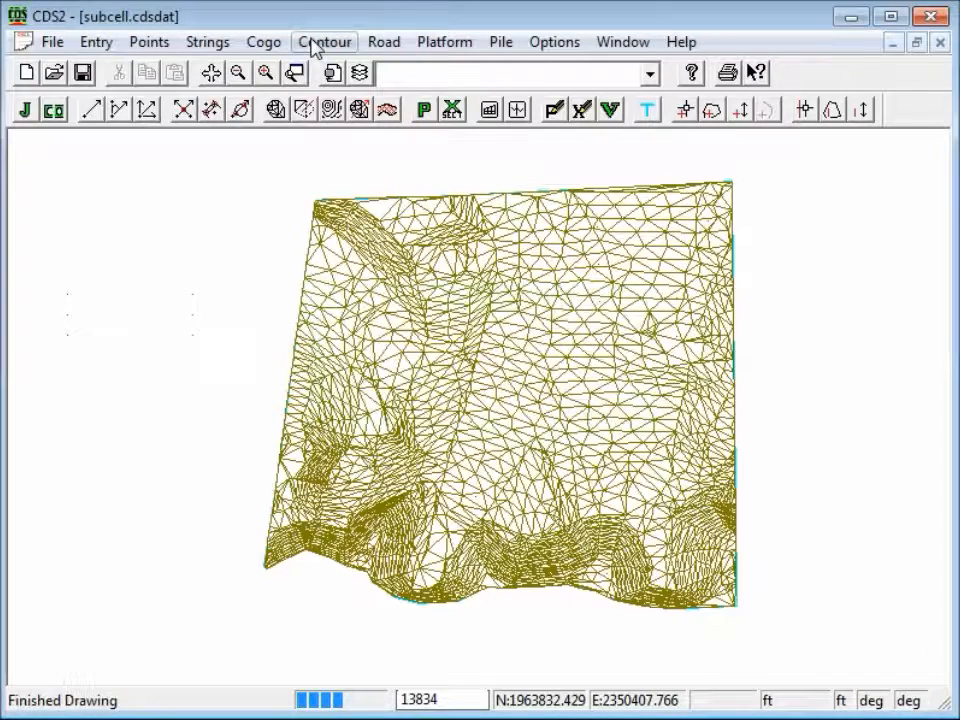
- Calculate the contours of the existing conditions surface
left_click(315, 44)
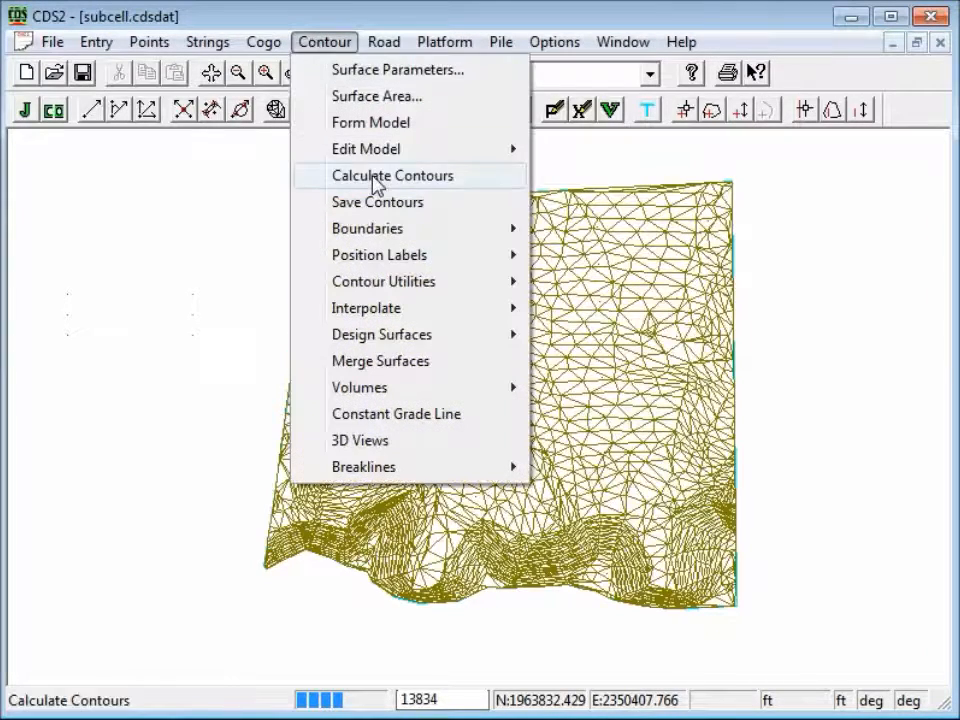
left_click(370, 176)
left_click(492, 426)
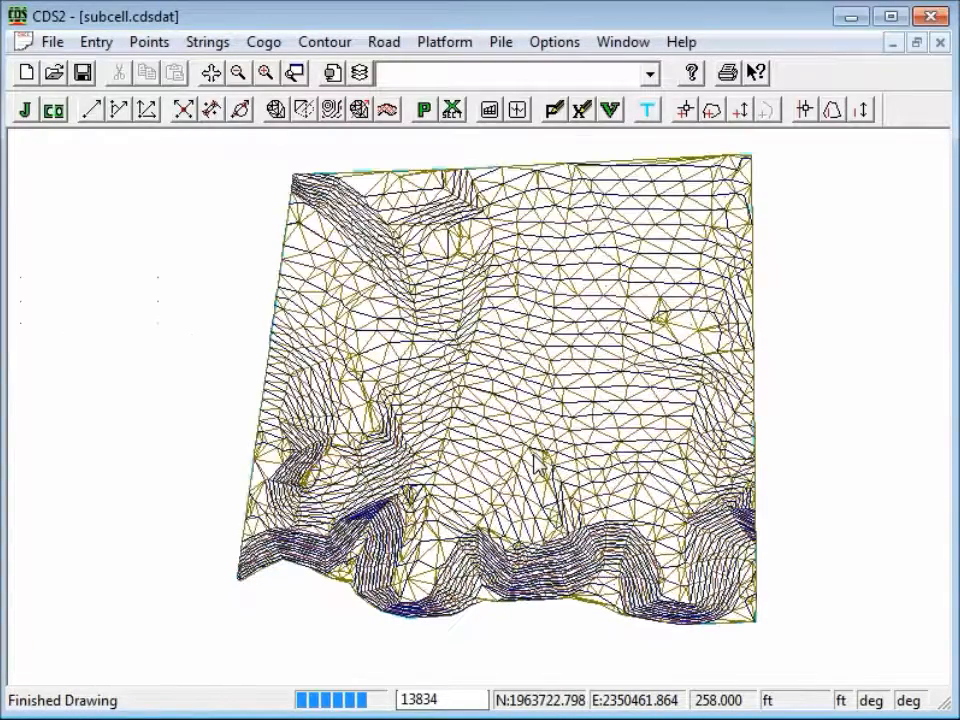
- Make 3D_FACE_SUBGRADE the current surface and set its major contour interval to 5 and minor contour interval to 1
left_click(325, 43)
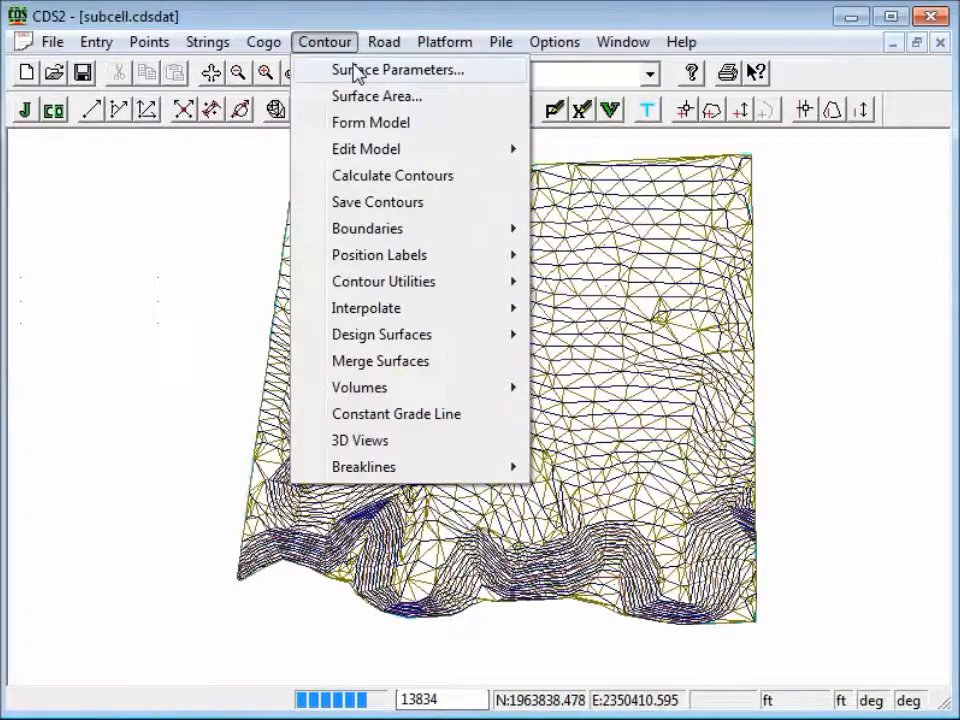
left_click(357, 70)
left_click(538, 150)
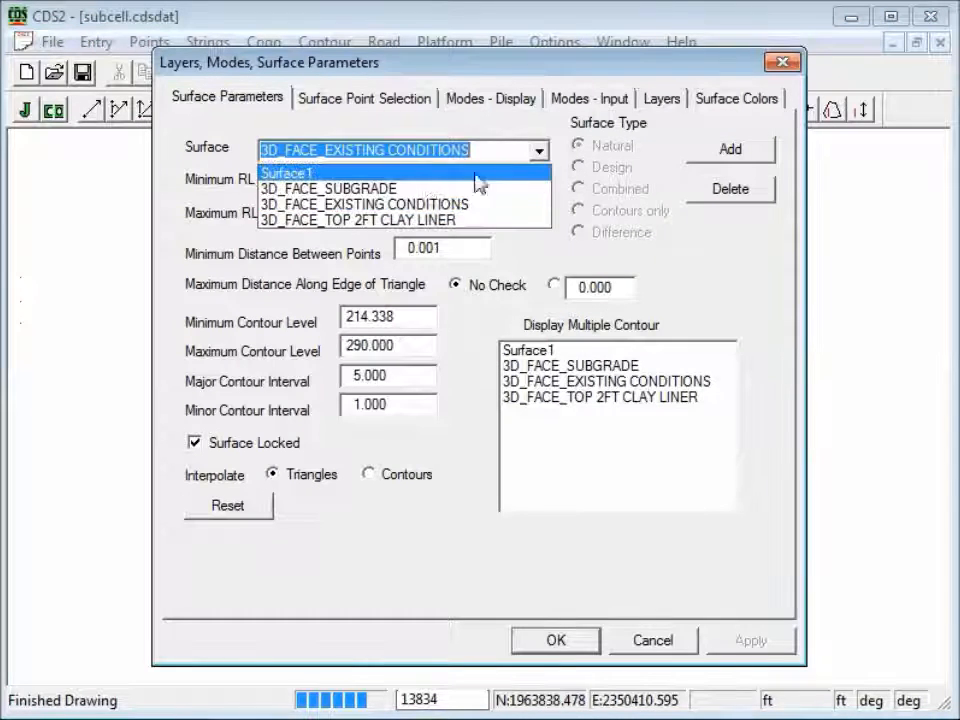
left_click(363, 190)
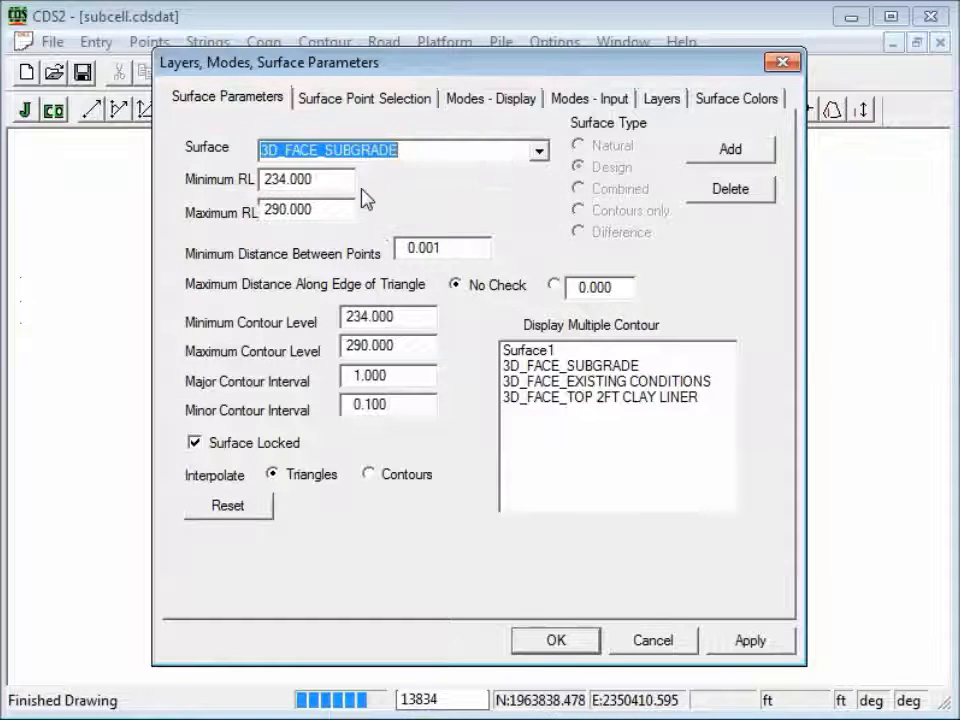
left_click(409, 154)
left_click_drag(396, 377, 332, 379)
type("5")
left_click_drag(392, 404, 337, 420)
type("1")
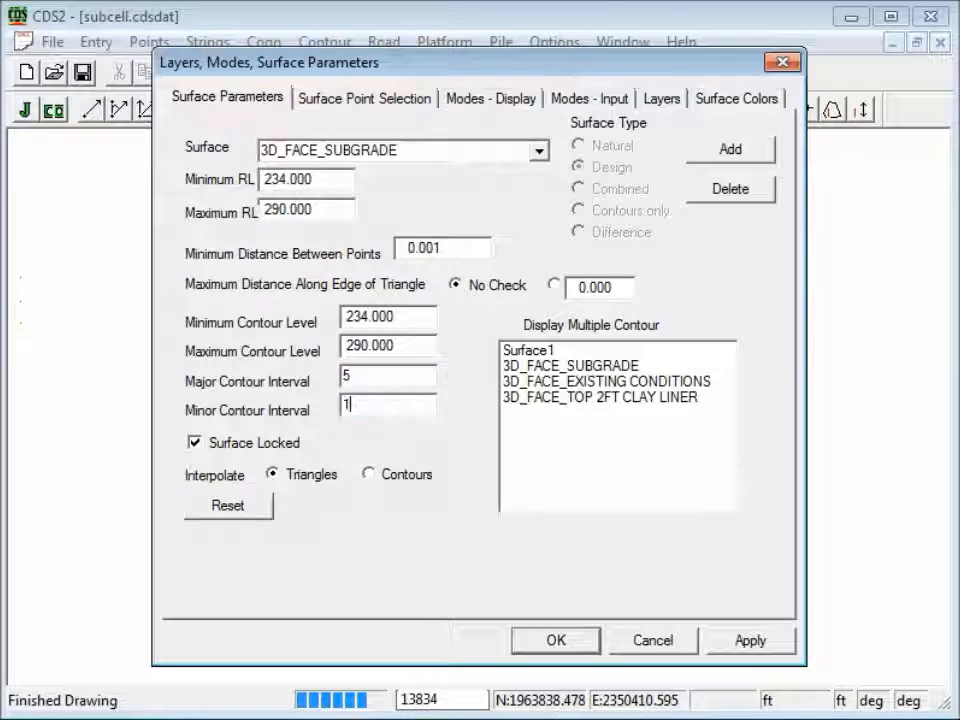
left_click(556, 646)
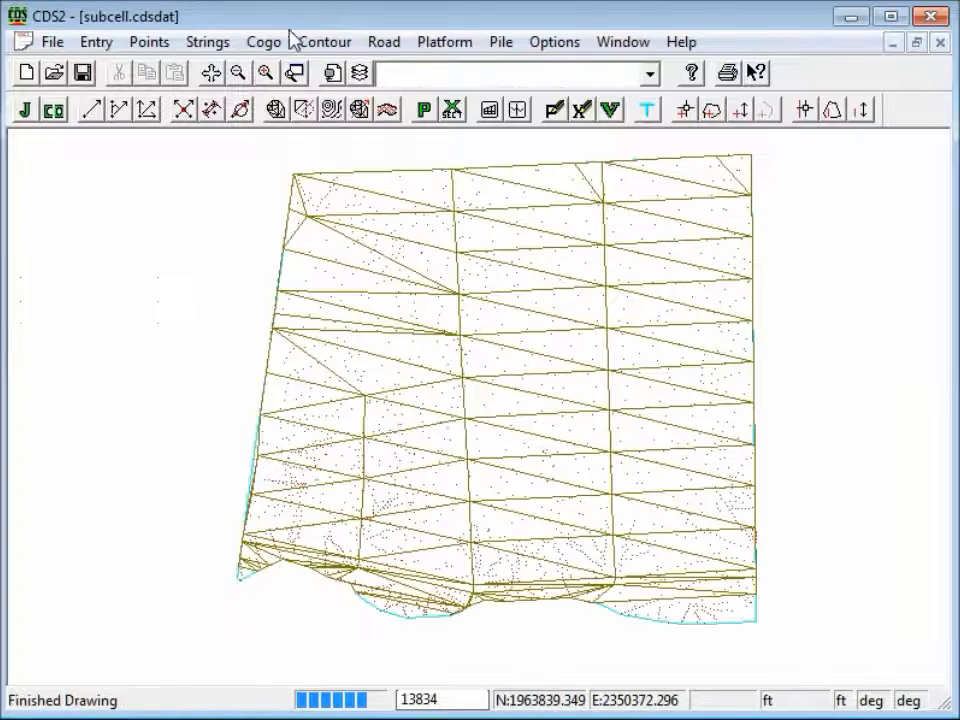
- Try to form the triangle model of the subgrade surface
left_click(325, 45)
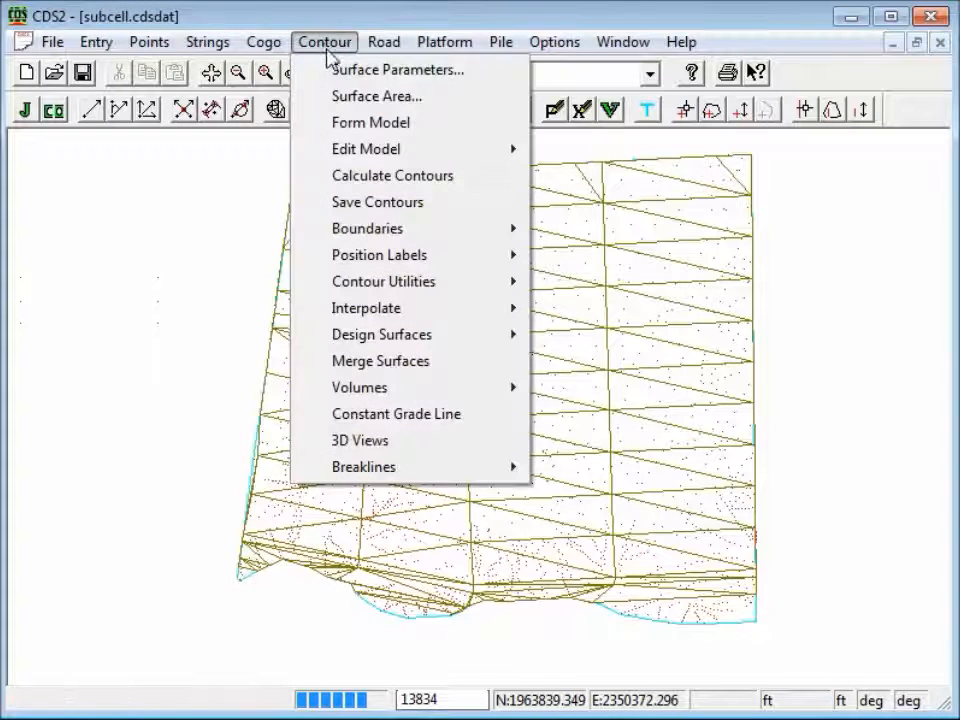
left_click(370, 124)
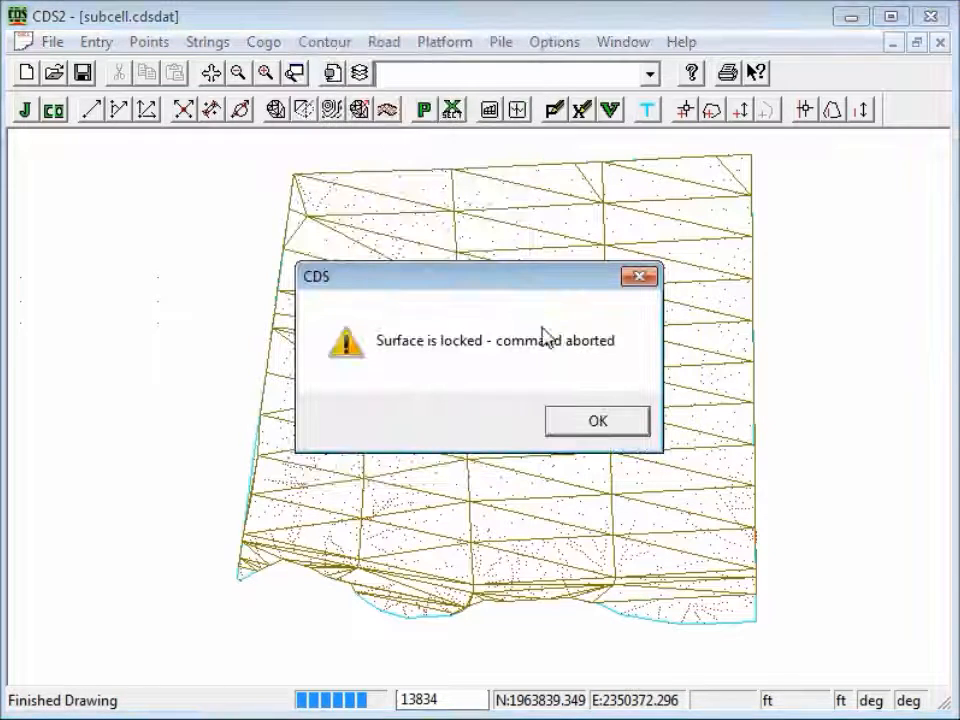
left_click(574, 421)
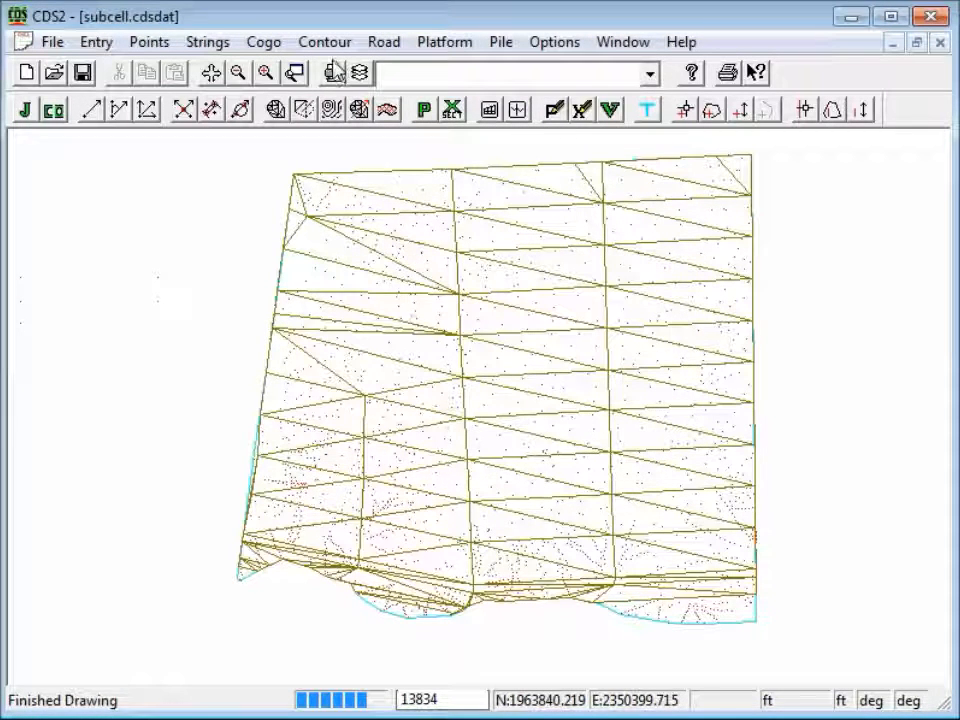
left_click(328, 45)
left_click(250, 153)
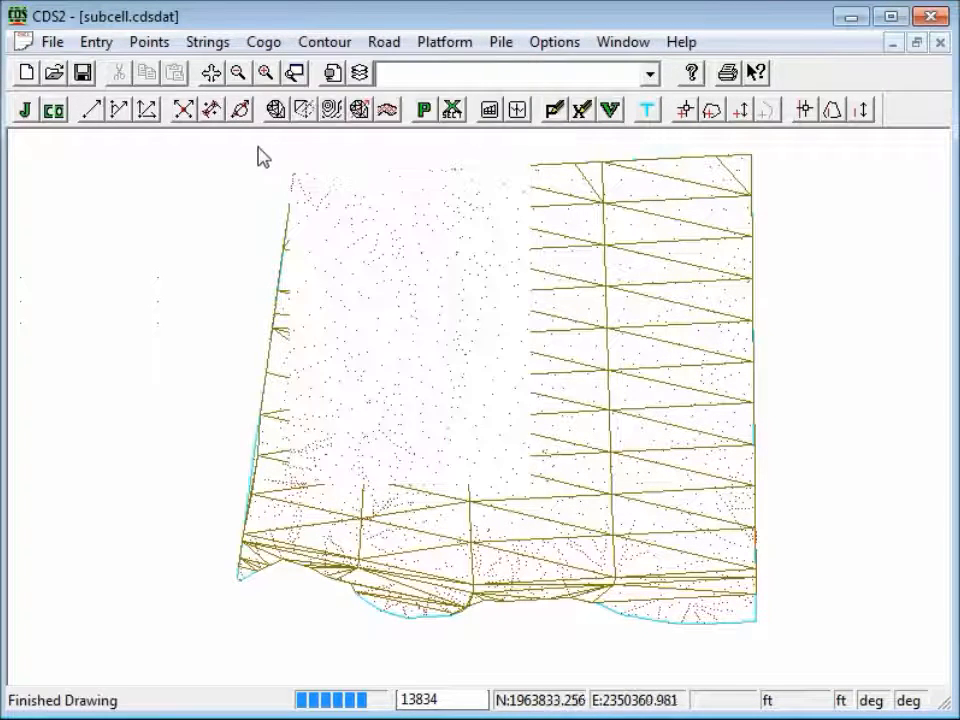
left_click(332, 73)
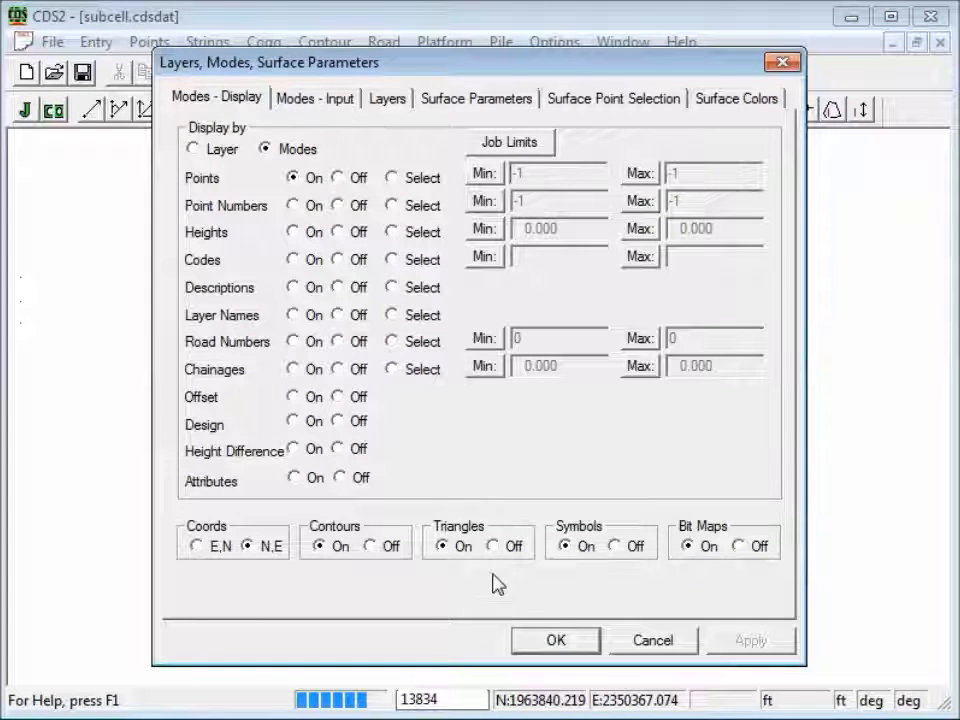
left_click(540, 641)
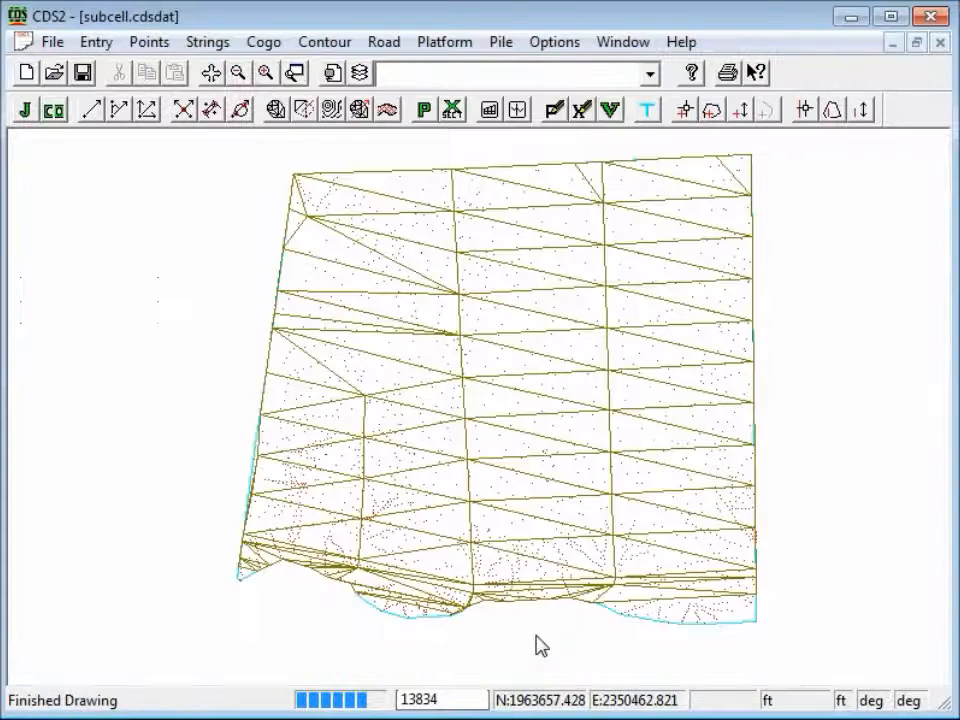
- Calculate the contours of the subgrade surface
left_click(322, 44)
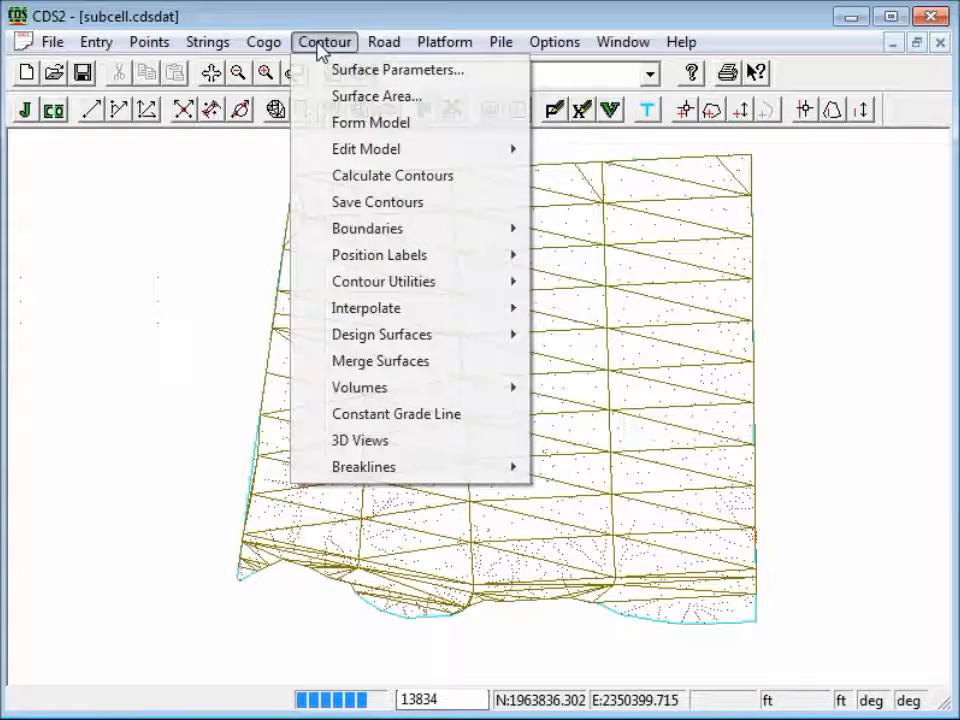
left_click(388, 180)
left_click(459, 420)
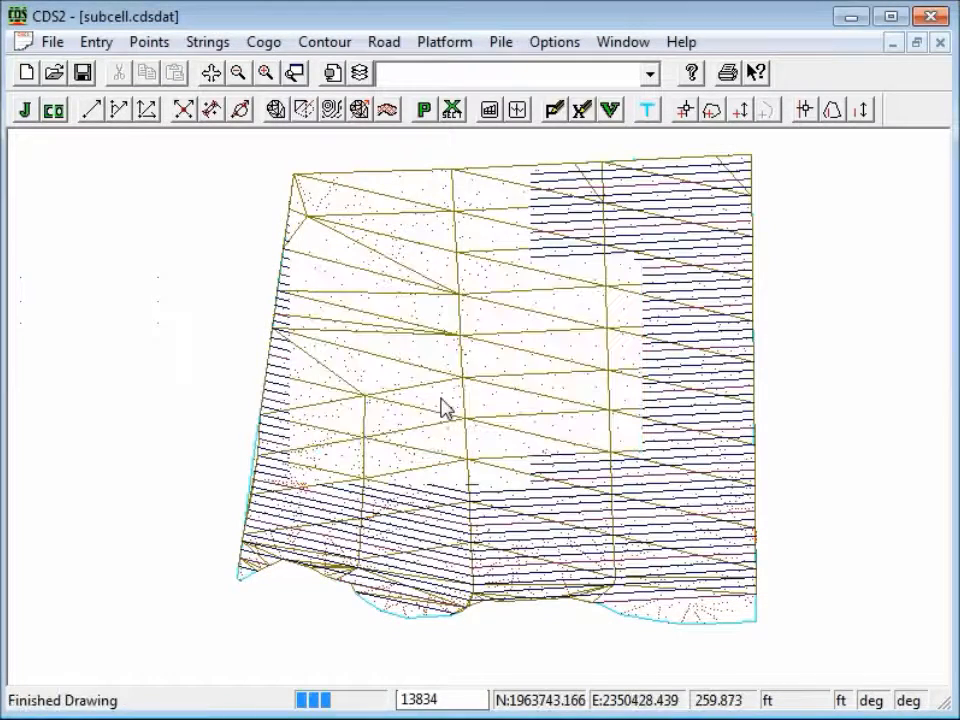
- Query the isolated control point southwest of the contoured area, looking up the details of point number 2
scroll(445, 408, "down", 1)
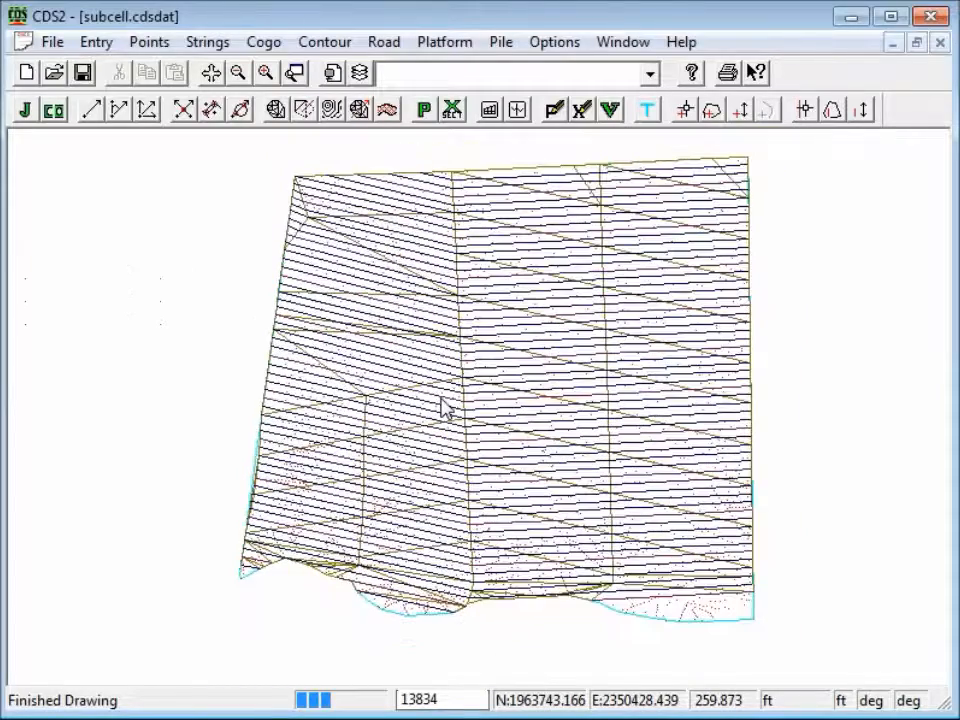
mouse_move(450, 411)
middle_mouse_down()
mouse_move(450, 435)
mouse_move(433, 446)
middle_mouse_up()
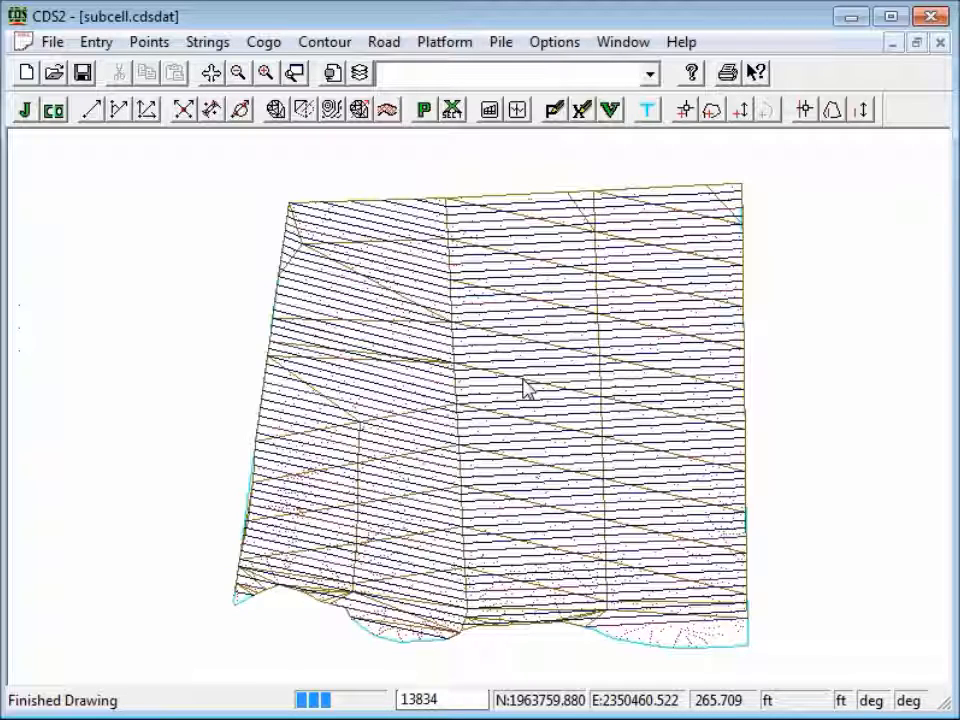
scroll(356, 429, "down", 1)
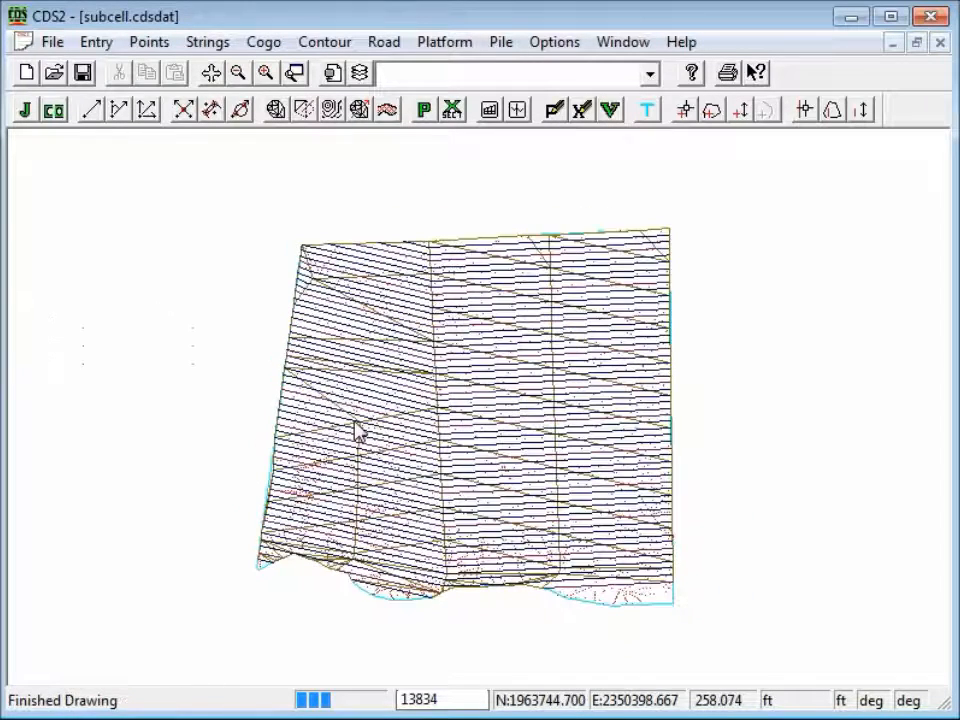
scroll(356, 429, "down", 1)
middle_click_drag(274, 424, 360, 396)
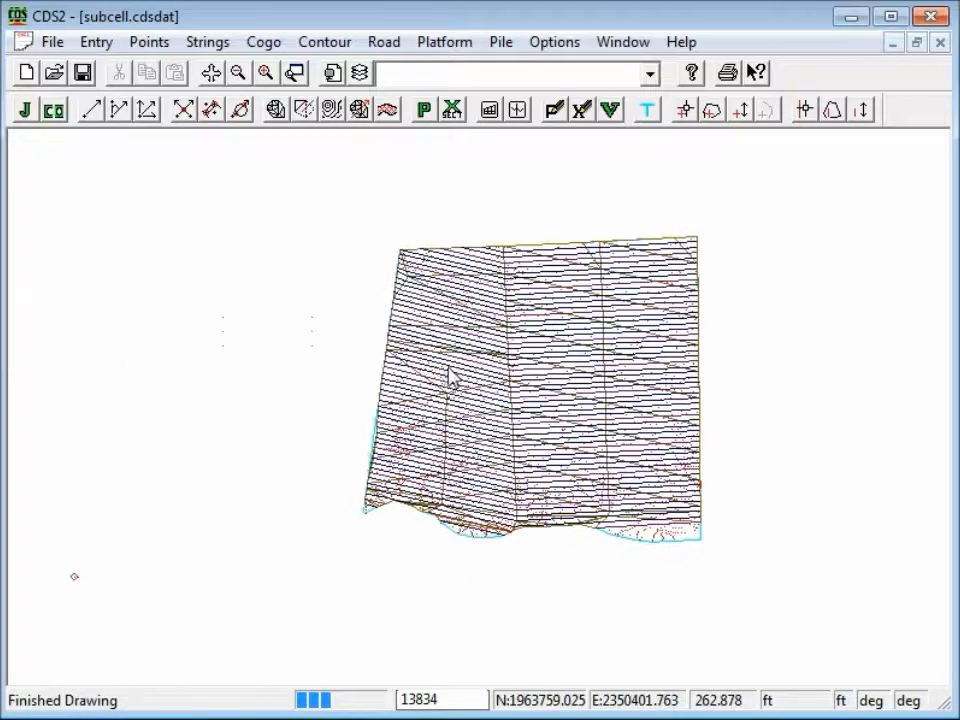
scroll(422, 406, "down", 2)
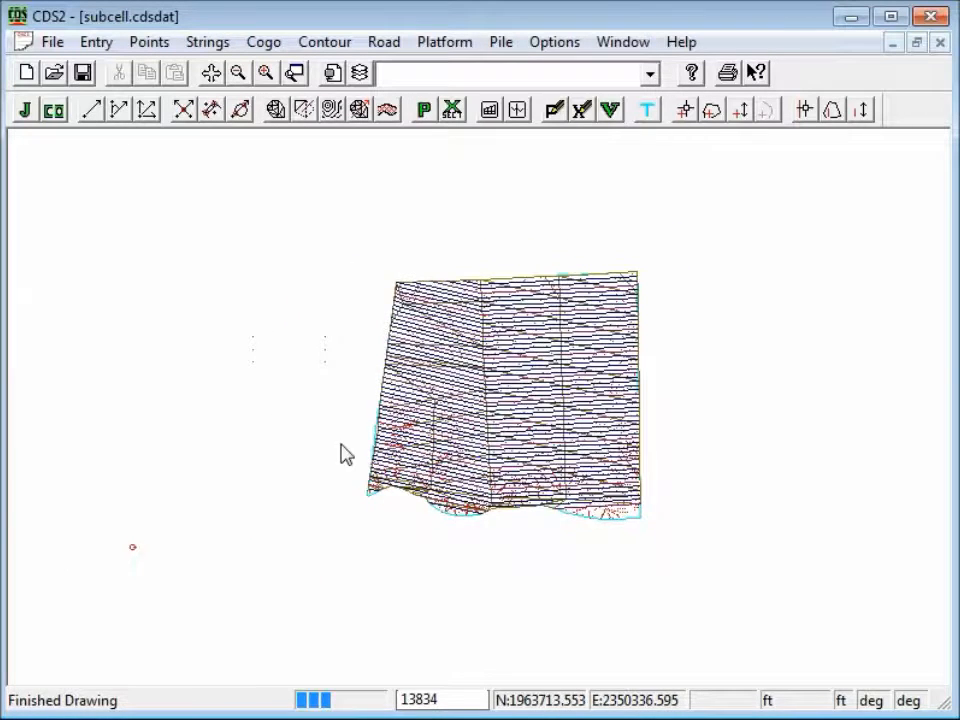
middle_click_drag(345, 455, 443, 414)
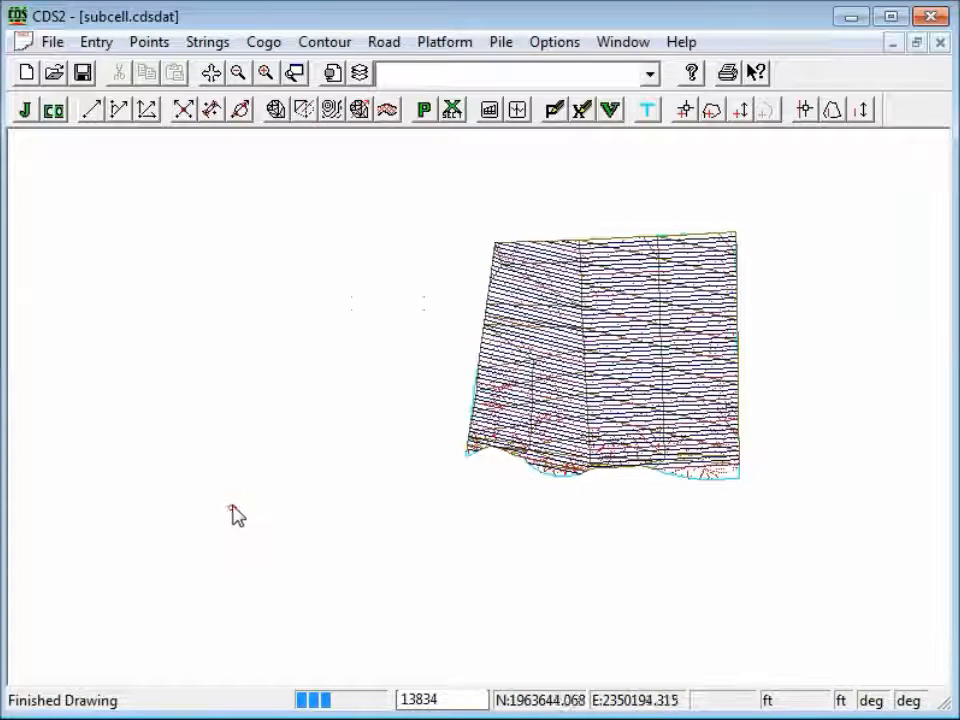
double_click(232, 510)
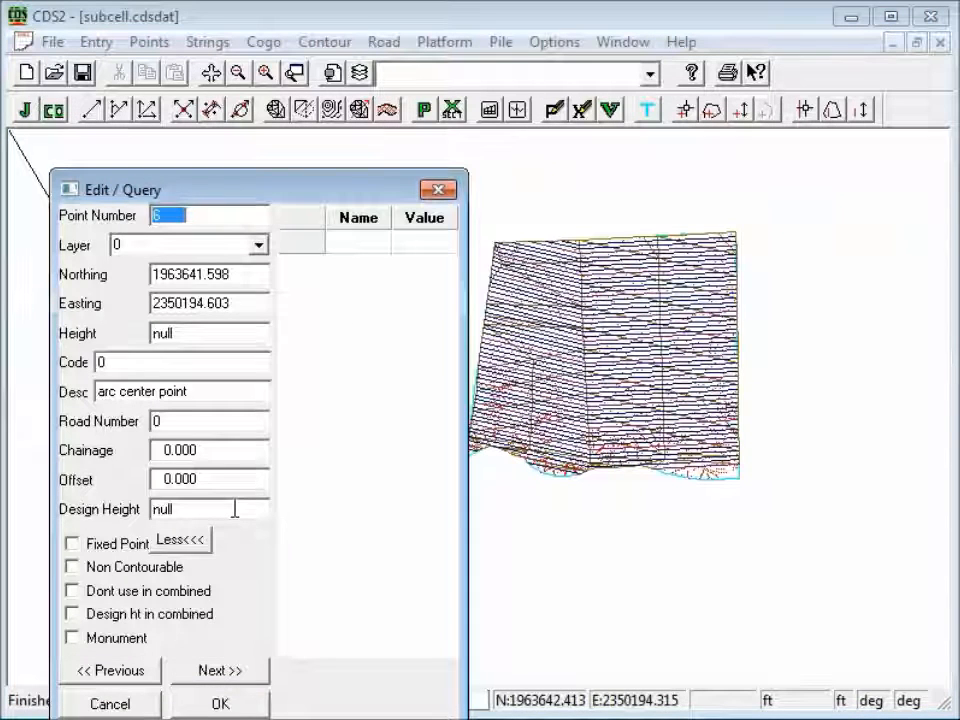
type("2")
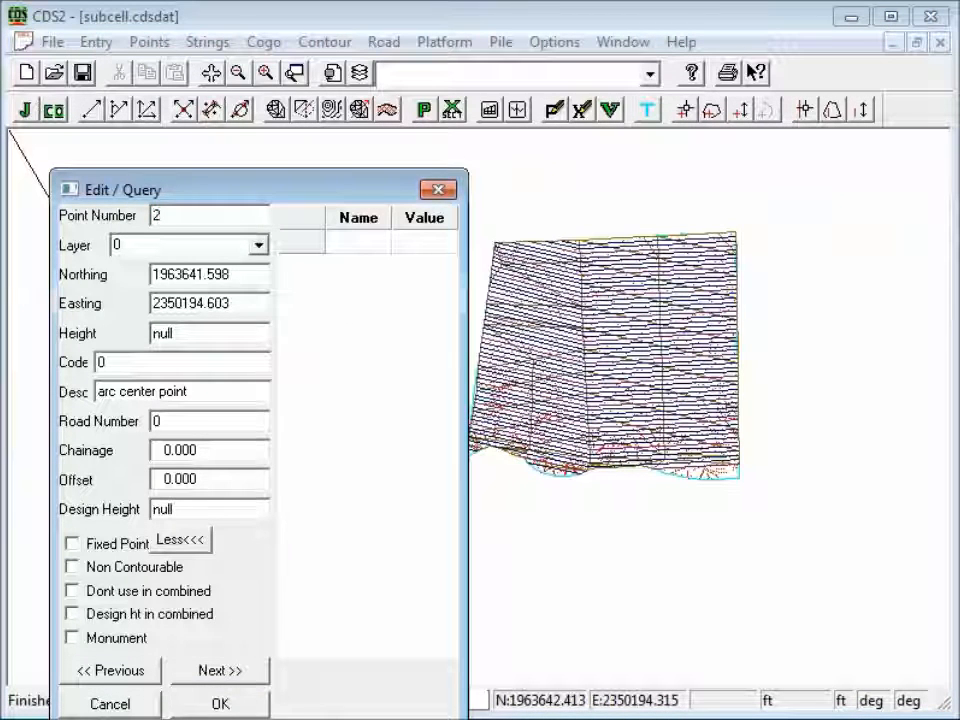
key("Return")
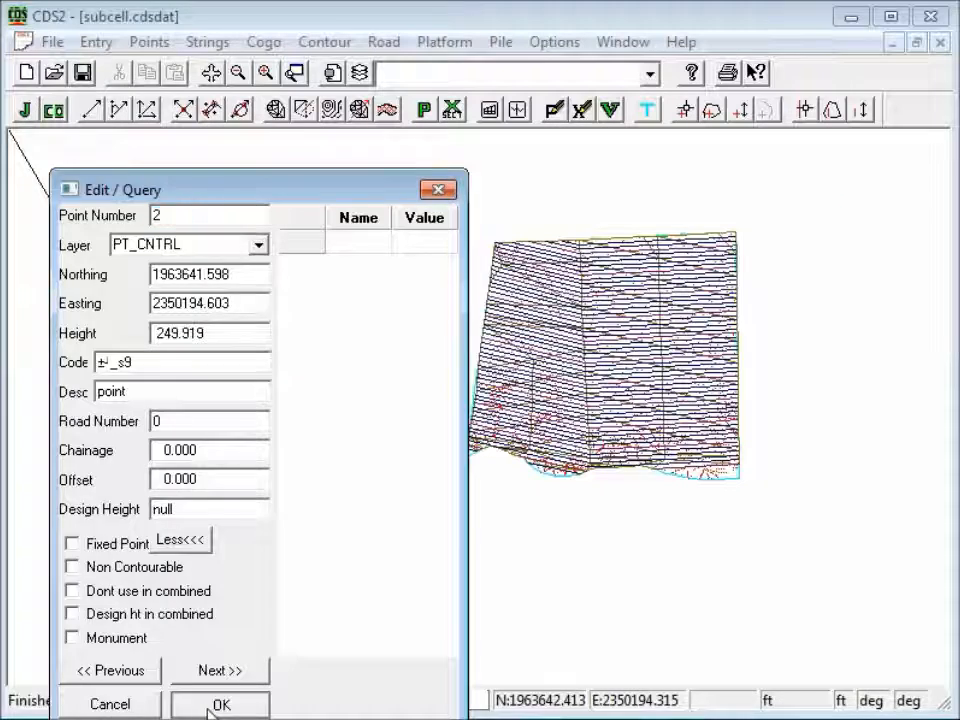
left_click(215, 704)
- Reopen the details of point number 2 and place the edit dialog clear of the point in the drawing
scroll(284, 509, "down", 3)
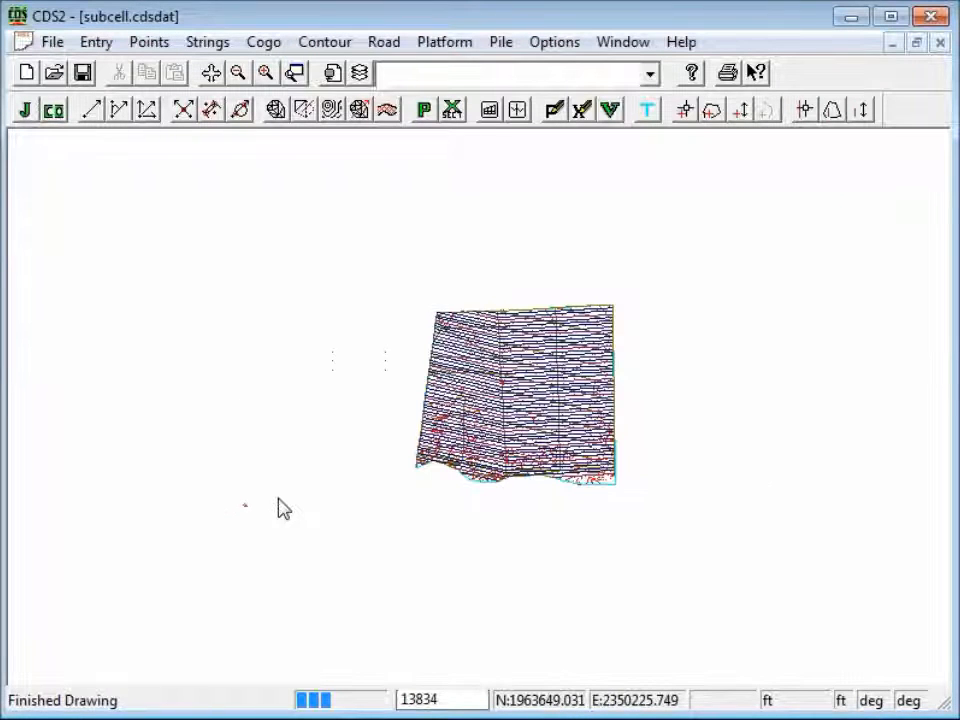
left_click(284, 509)
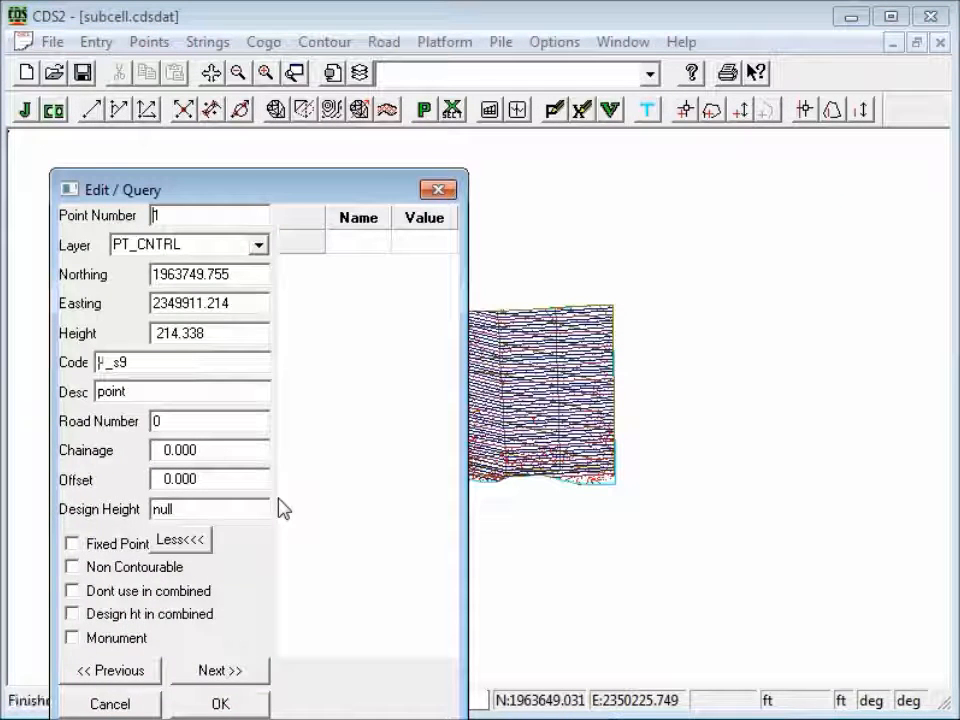
key("BackSpace")
type("2")
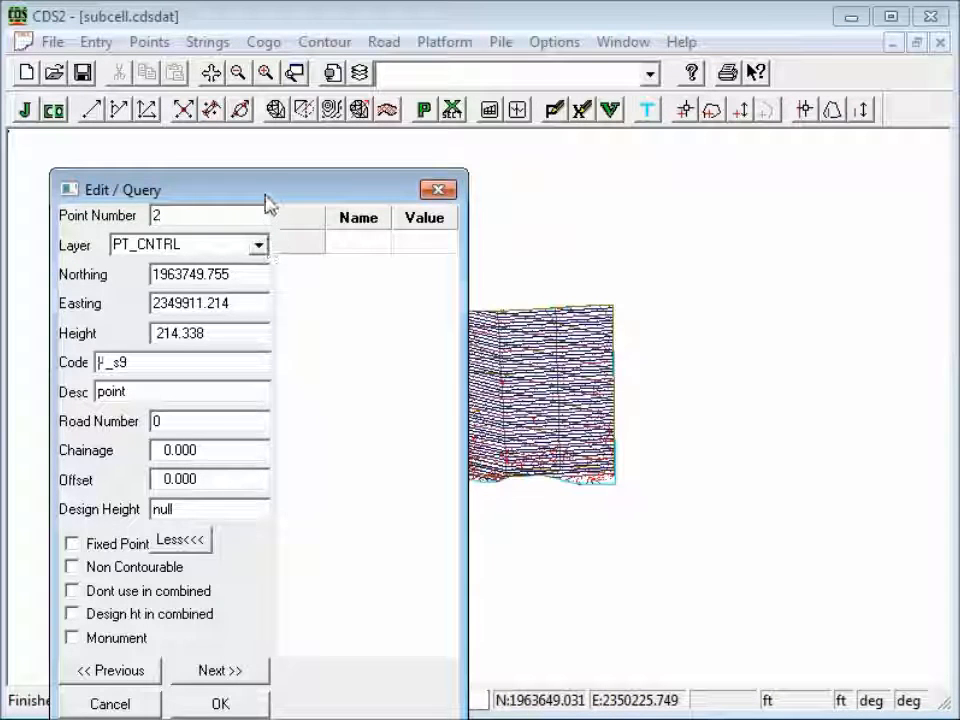
key("Return")
mouse_move(266, 199)
left_mouse_down()
mouse_move(579, 231)
mouse_move(632, 222)
mouse_move(697, 167)
left_mouse_up()
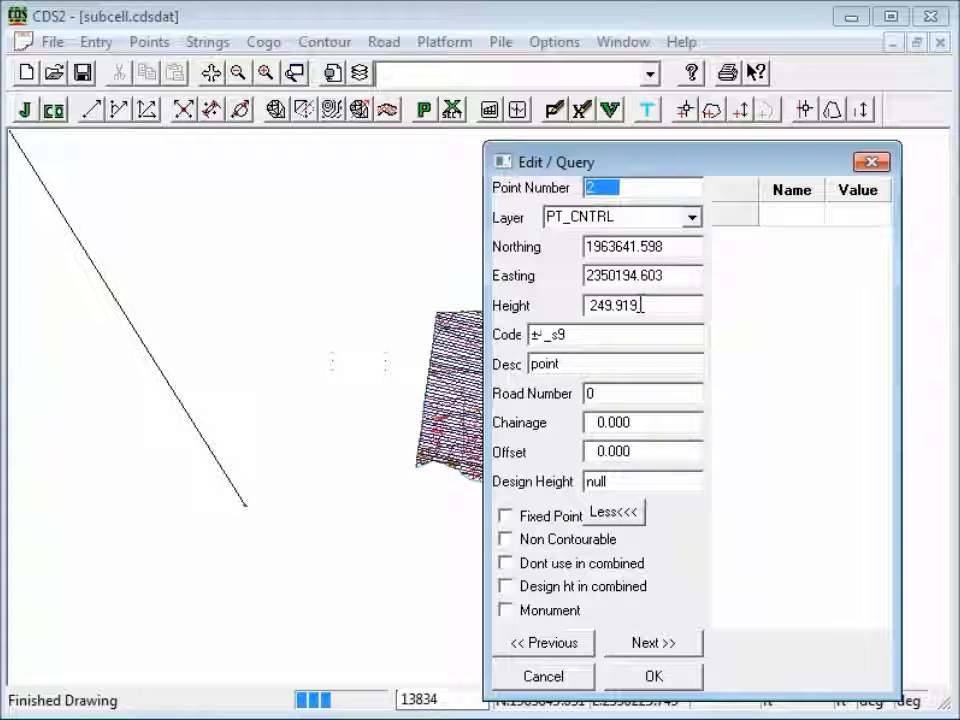
- Set point number 2's code to MB and its description to "master bench"
left_click_drag(566, 335, 489, 334)
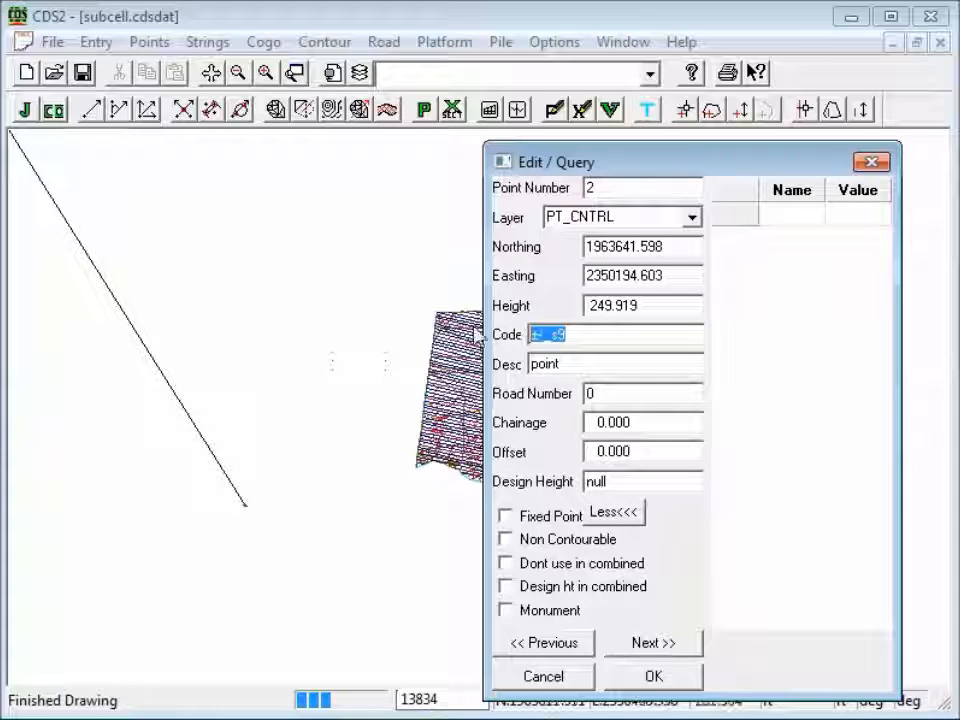
type("MB")
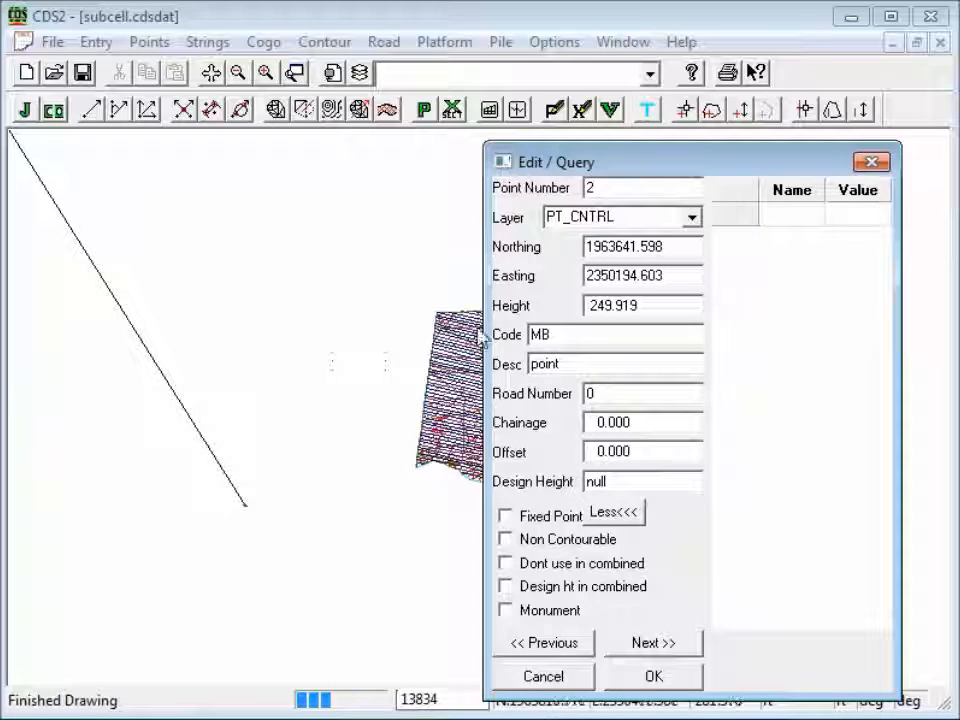
left_click_drag(561, 364, 519, 366)
type("masl")
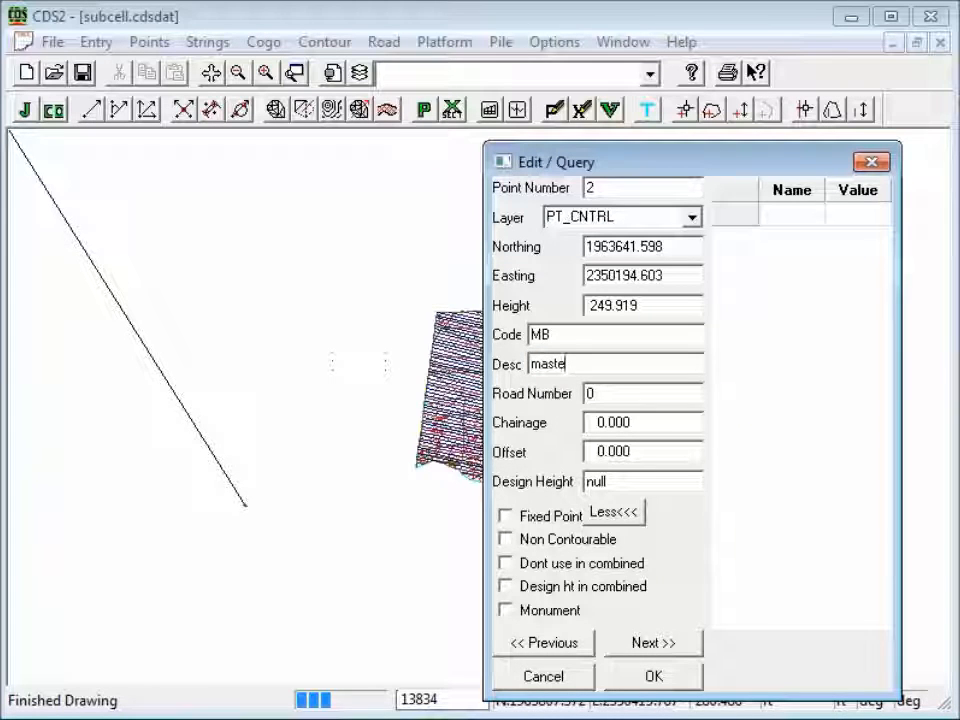
type(" bi")
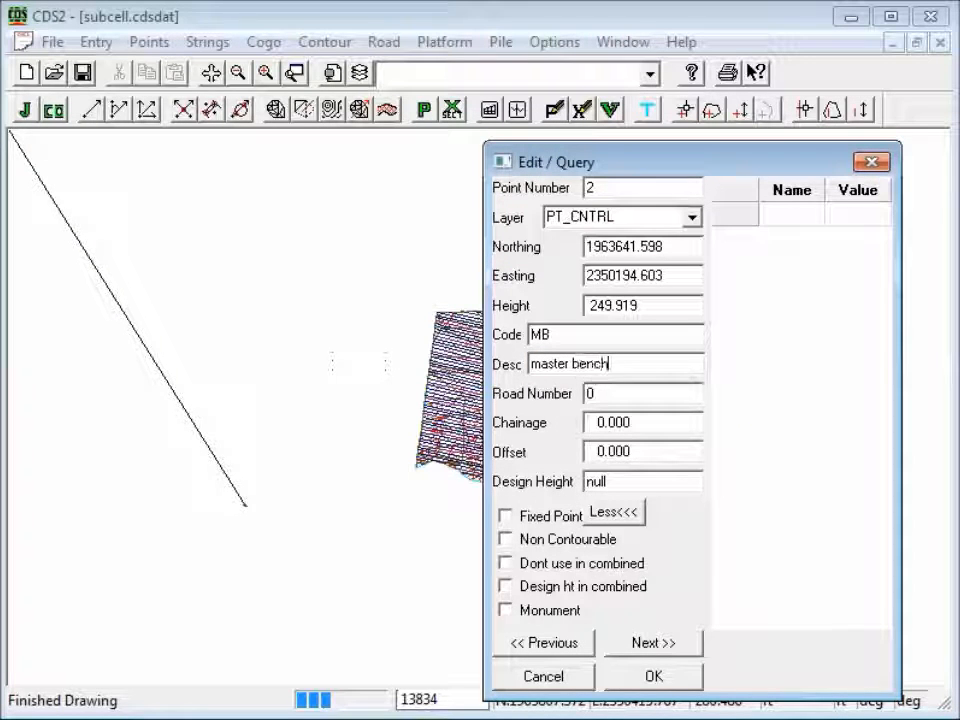
left_click(653, 677)
left_click(589, 487)
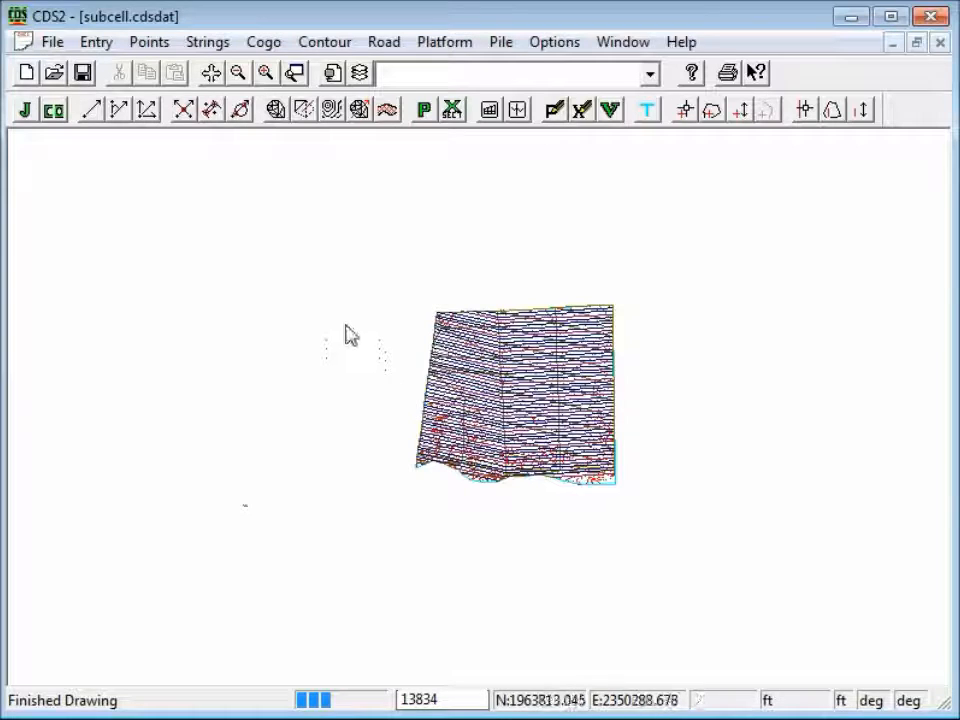
- Close the subcell job and reopen it in Ezigrade, letting a new Ezigrade instance start
scroll(347, 334, "up", 1)
middle_click_drag(480, 404, 439, 386)
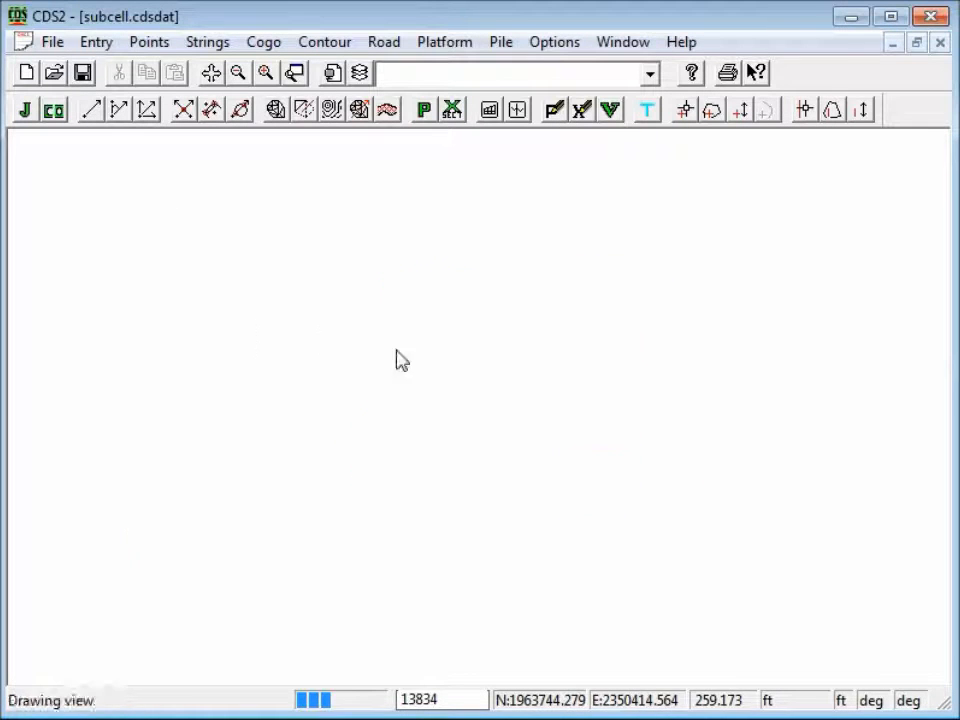
left_click(49, 44)
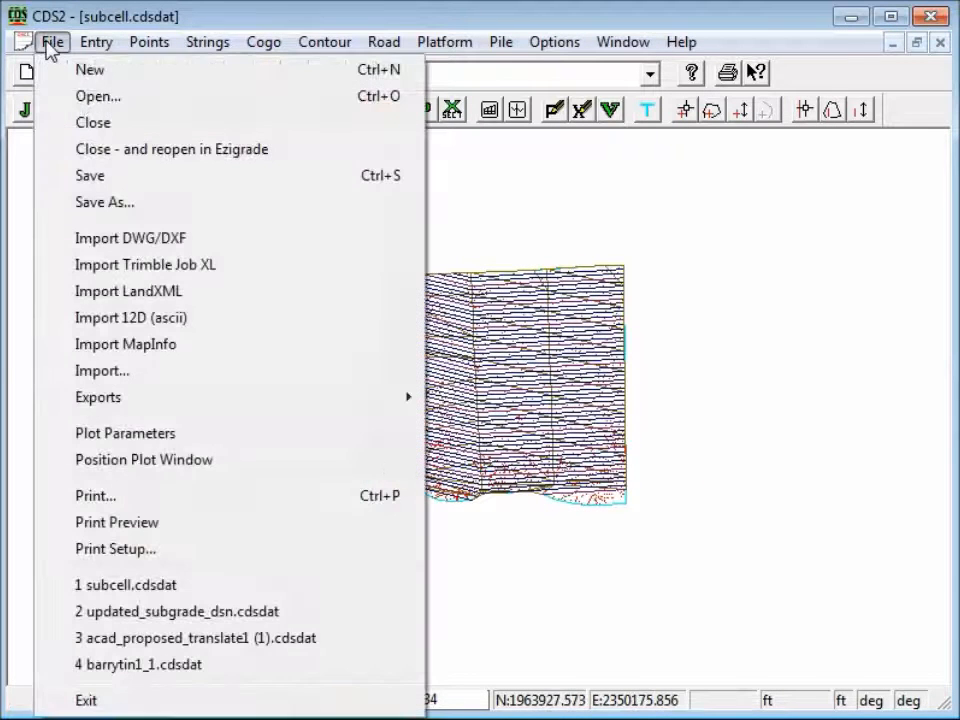
left_click(114, 148)
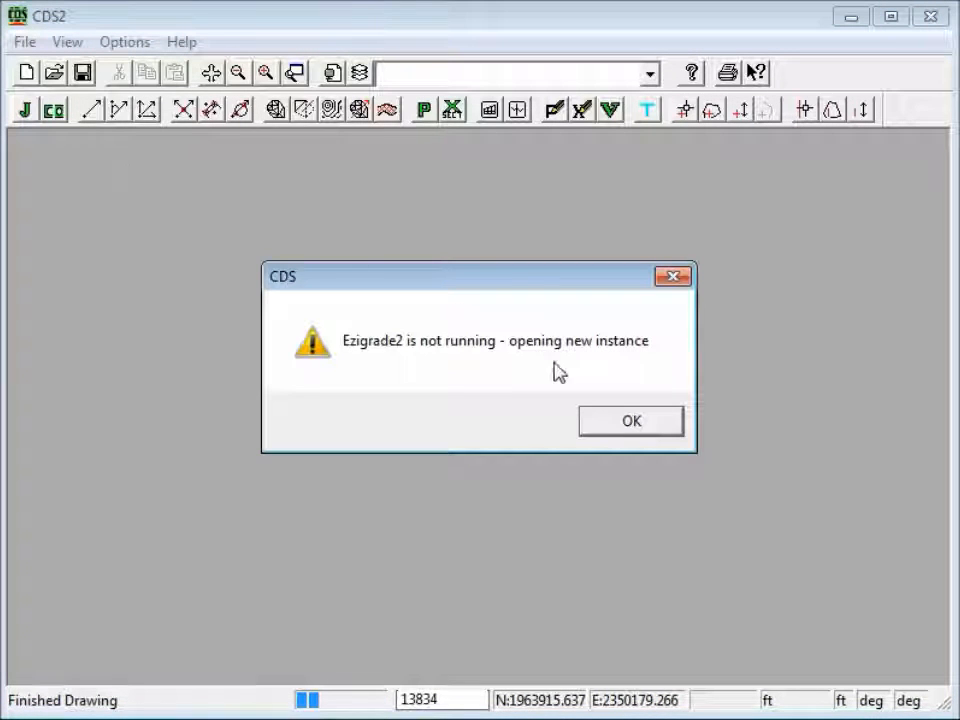
left_click(608, 421)
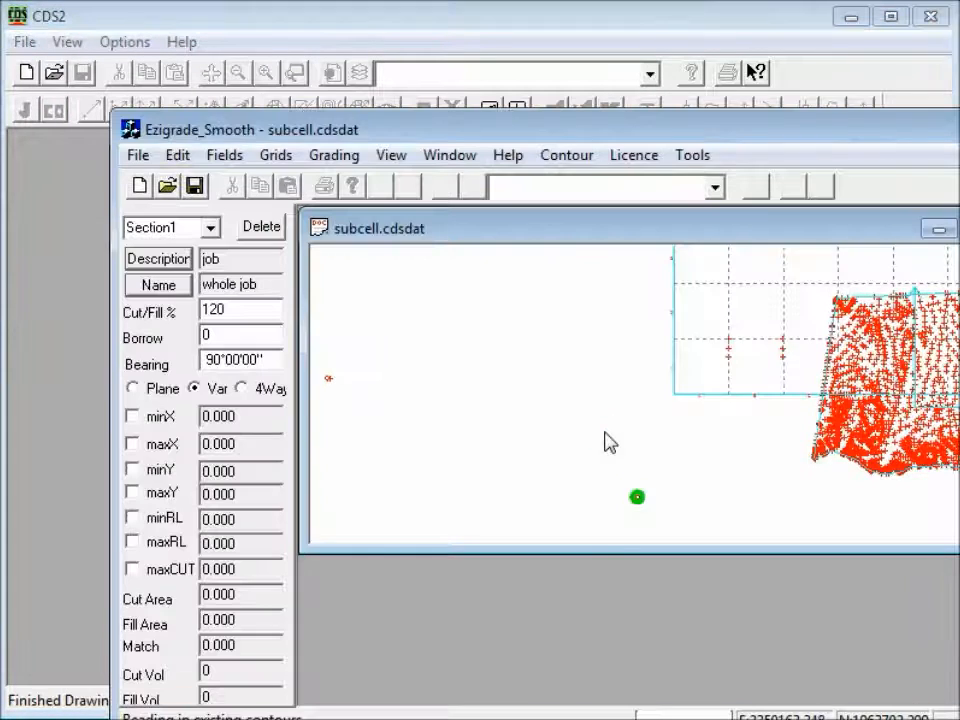
- Reposition and enlarge the Ezigrade window to fill the screen, and maximize the subcell.cdsdat drawing inside it
left_click_drag(222, 137, 113, 27)
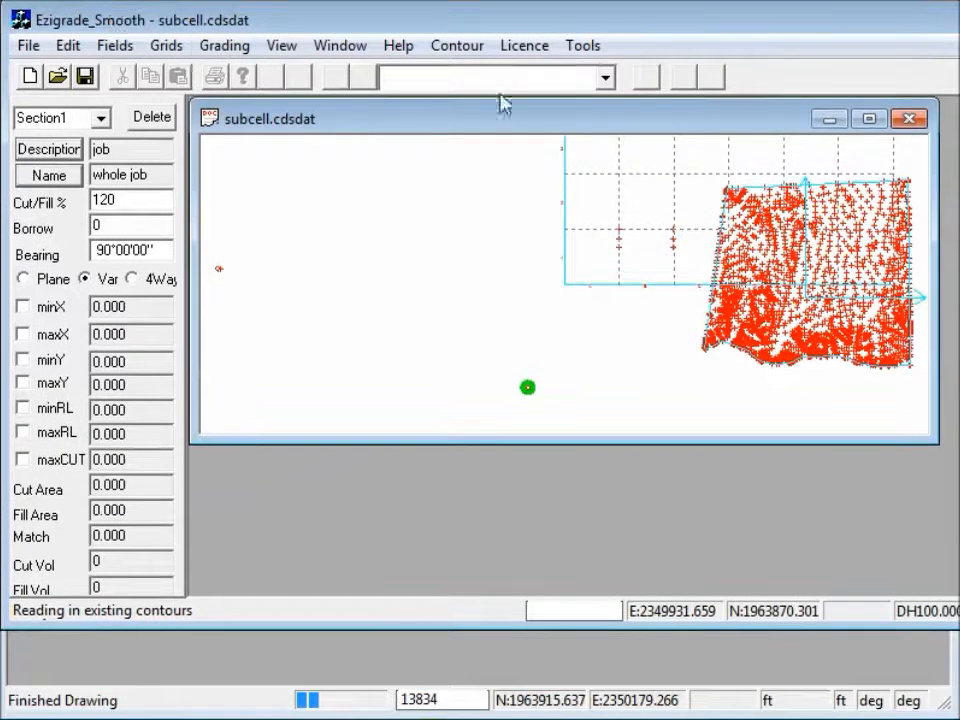
left_click_drag(959, 620, 953, 712)
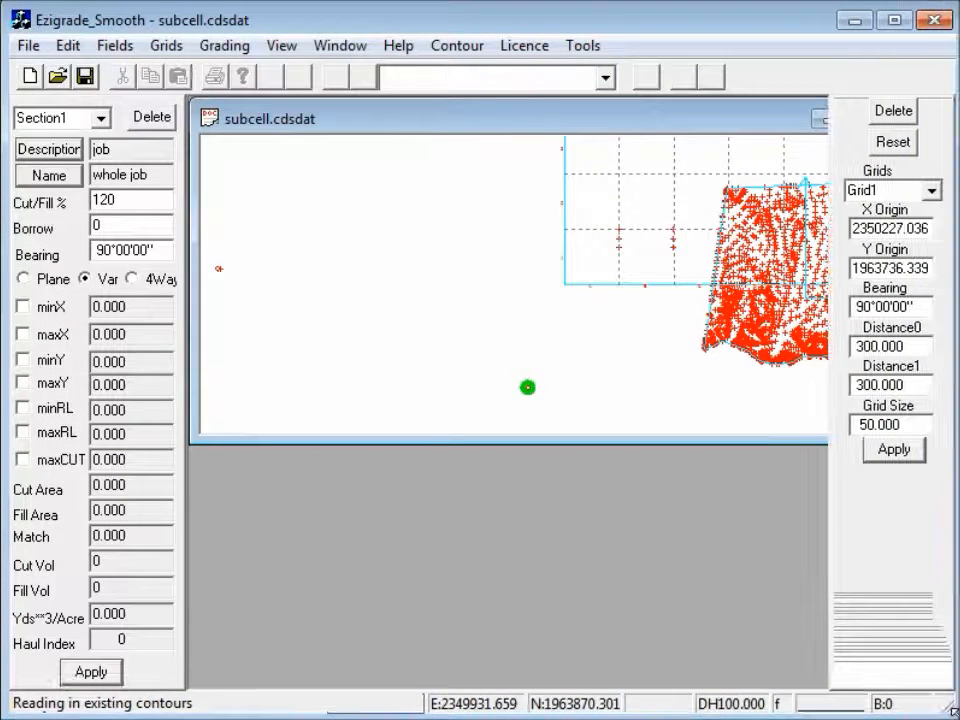
left_click_drag(768, 125, 671, 133)
left_click(763, 130)
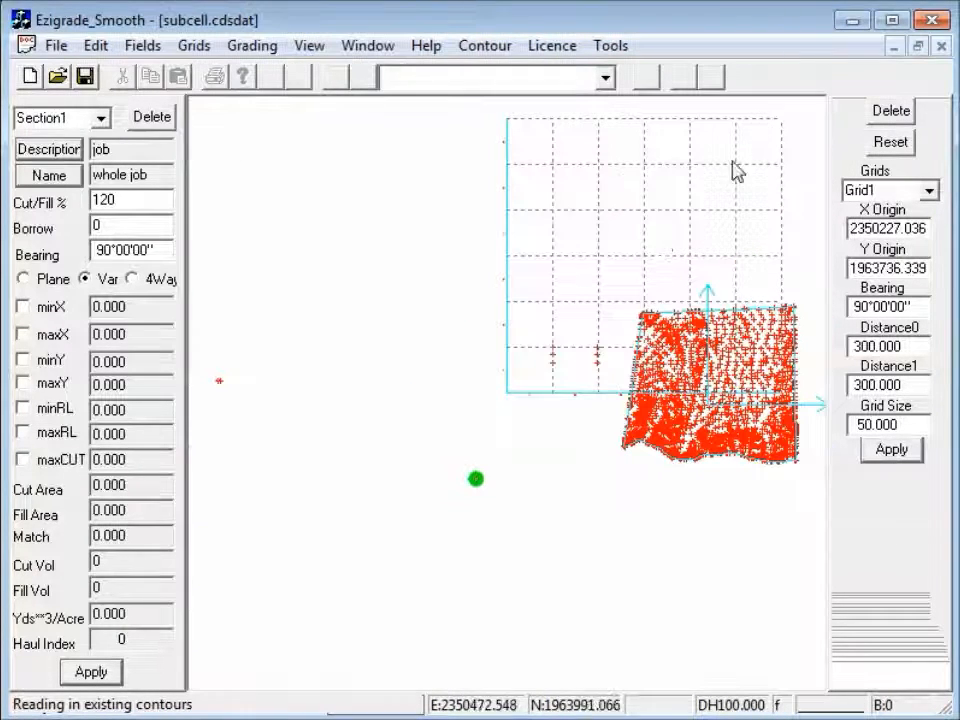
- Contour the 3D_FACE_EXISTING CONDITIONS surface using its existing surface parameters
scroll(670, 430, "up", 2)
middle_click_drag(687, 427, 555, 414)
scroll(576, 398, "up", 2)
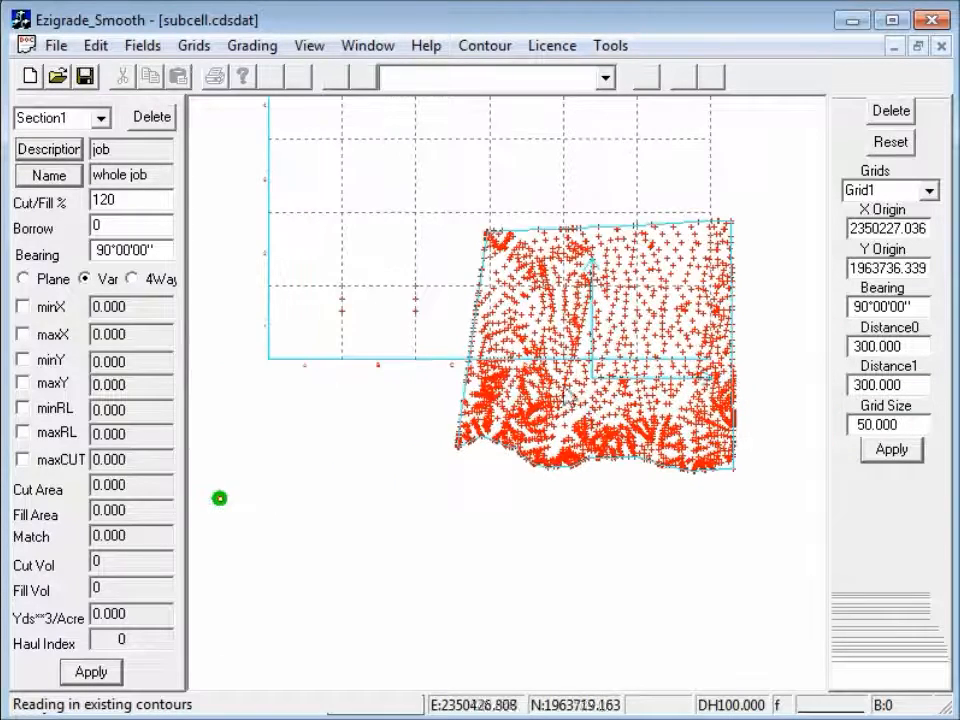
left_click(484, 45)
left_click(505, 72)
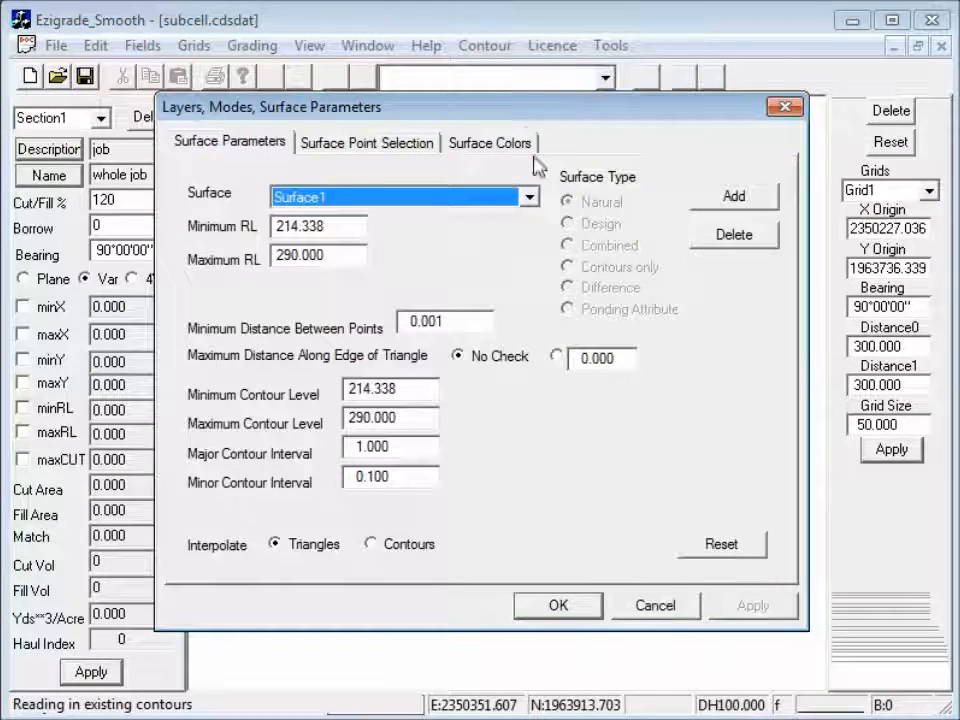
left_click(528, 197)
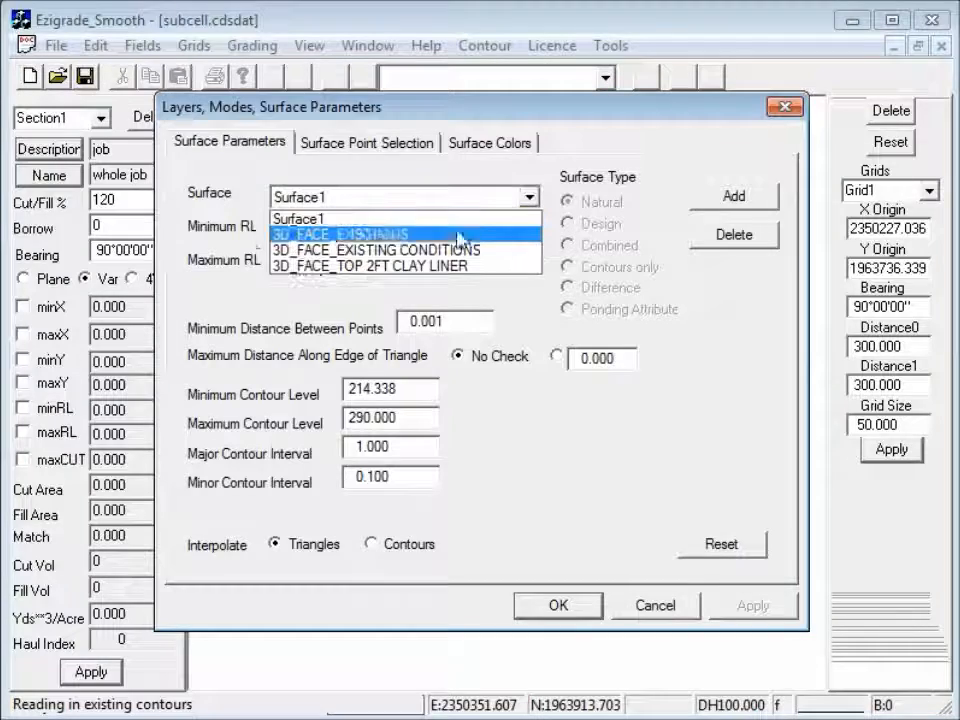
left_click(392, 250)
left_click(556, 606)
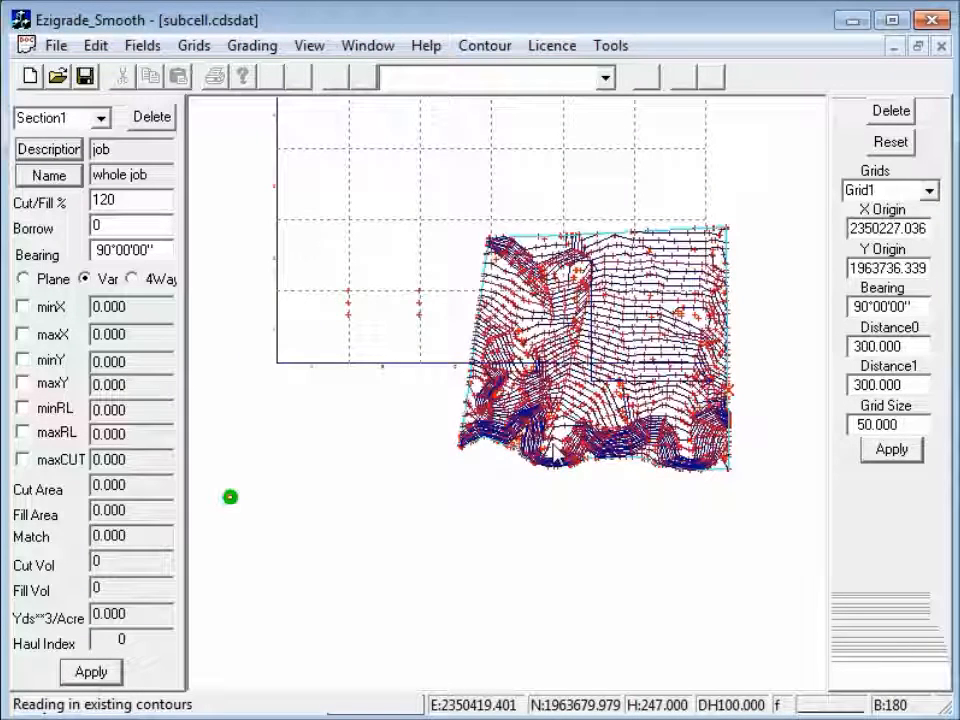
- Start the GPS export and set its coordinate system to State Plane, zone 2302 Mississippi, West
left_click(57, 46)
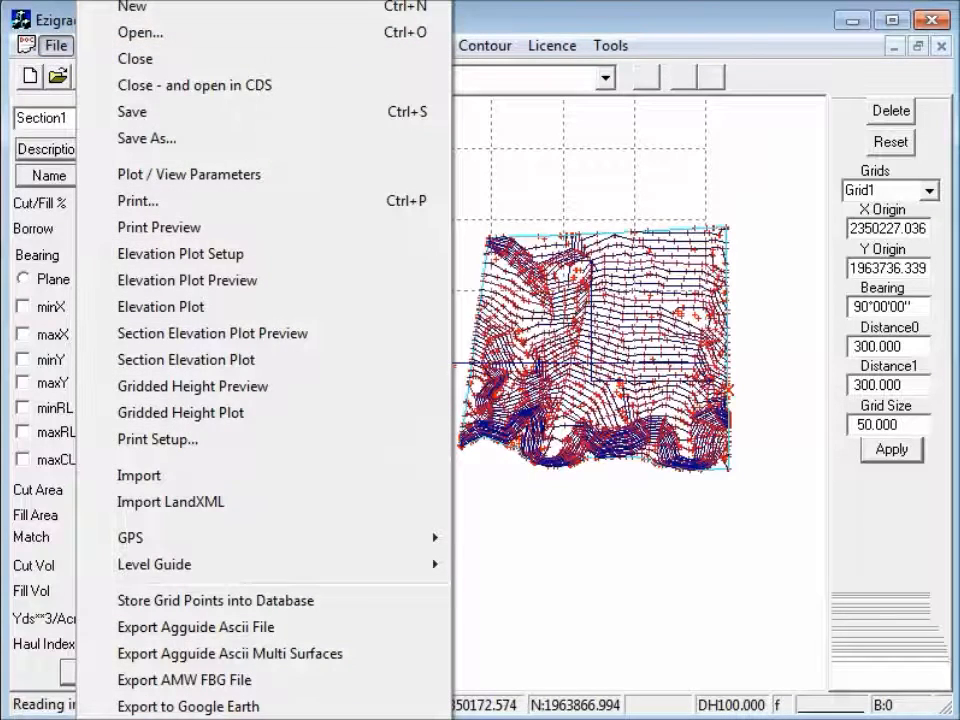
left_click(200, 717)
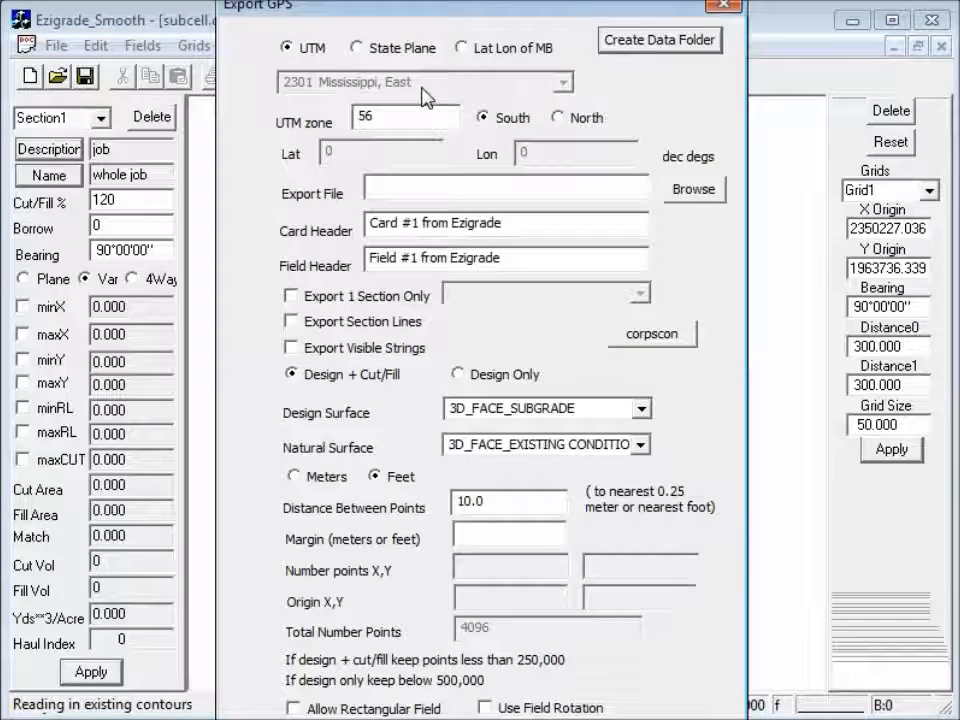
left_click(358, 48)
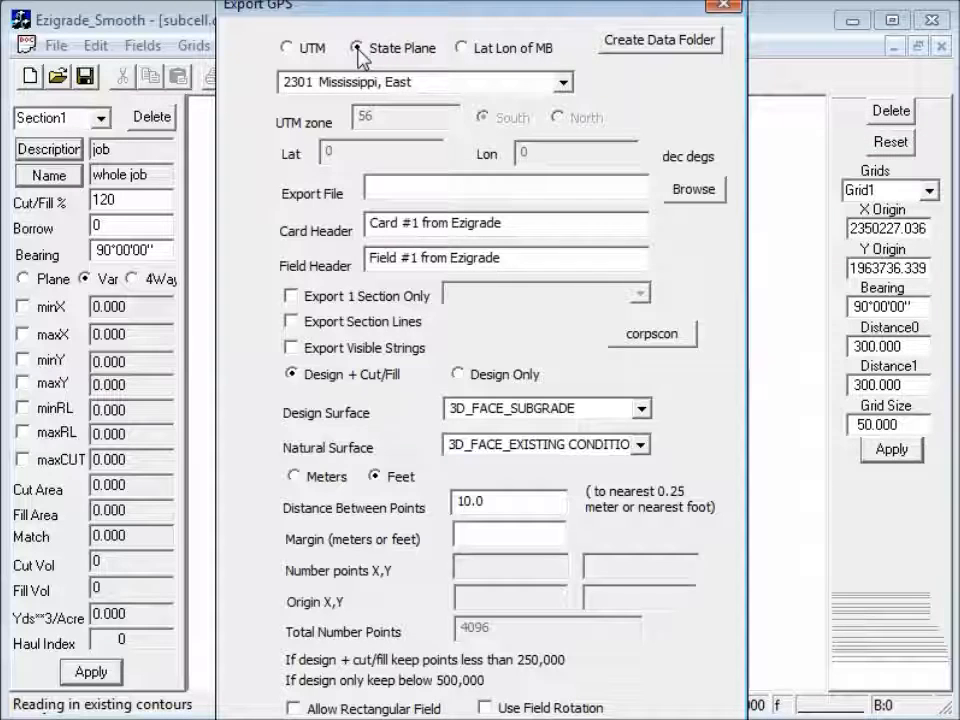
left_click(565, 83)
mouse_move(565, 258)
left_mouse_down()
mouse_move(569, 271)
mouse_move(567, 252)
left_mouse_up()
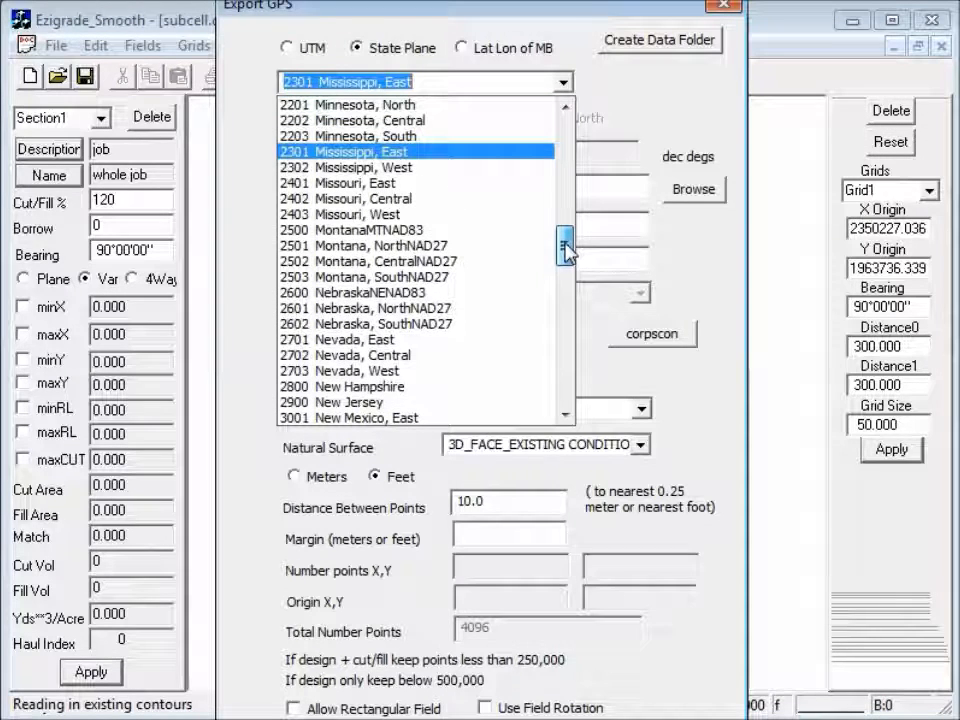
left_click(344, 170)
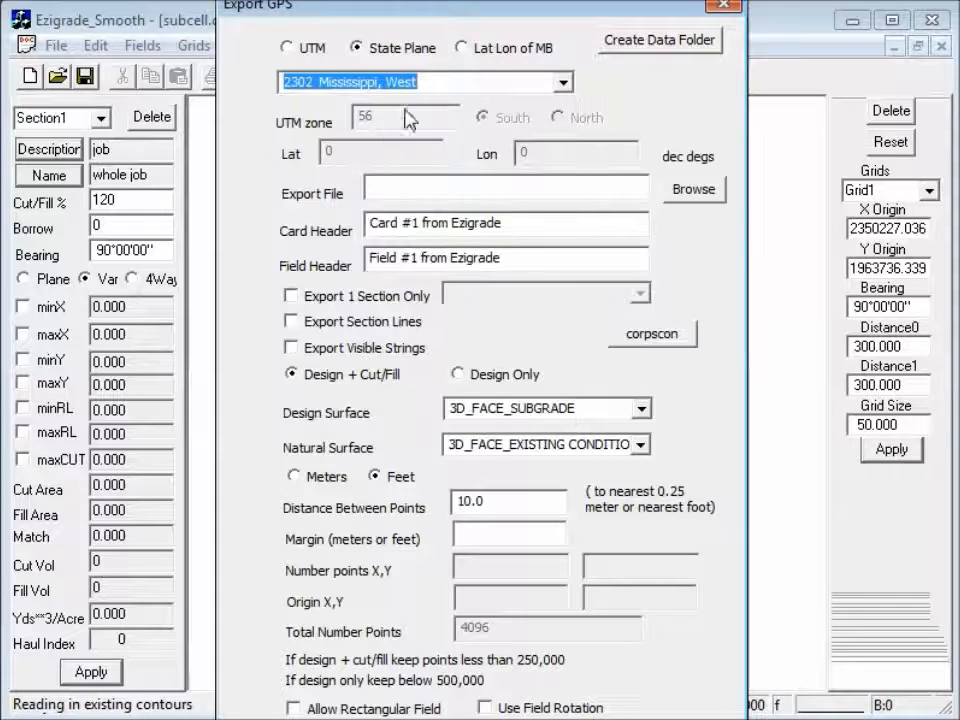
left_click(428, 80)
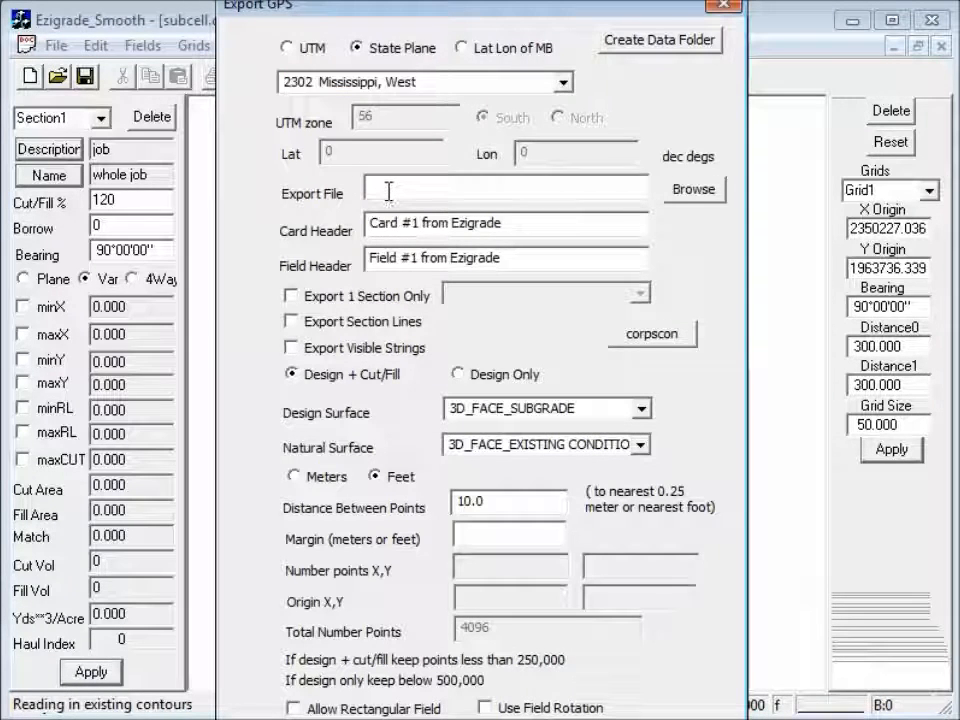
- Set the export file to subcell.gps in the C:\data\subcell folder
left_click(685, 189)
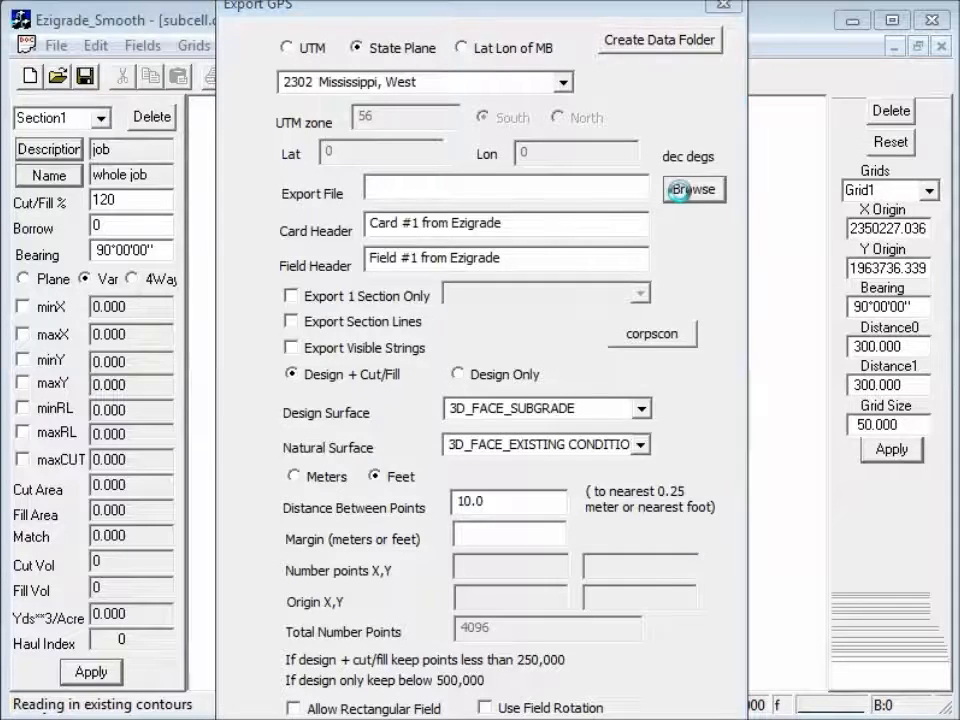
left_click(567, 200)
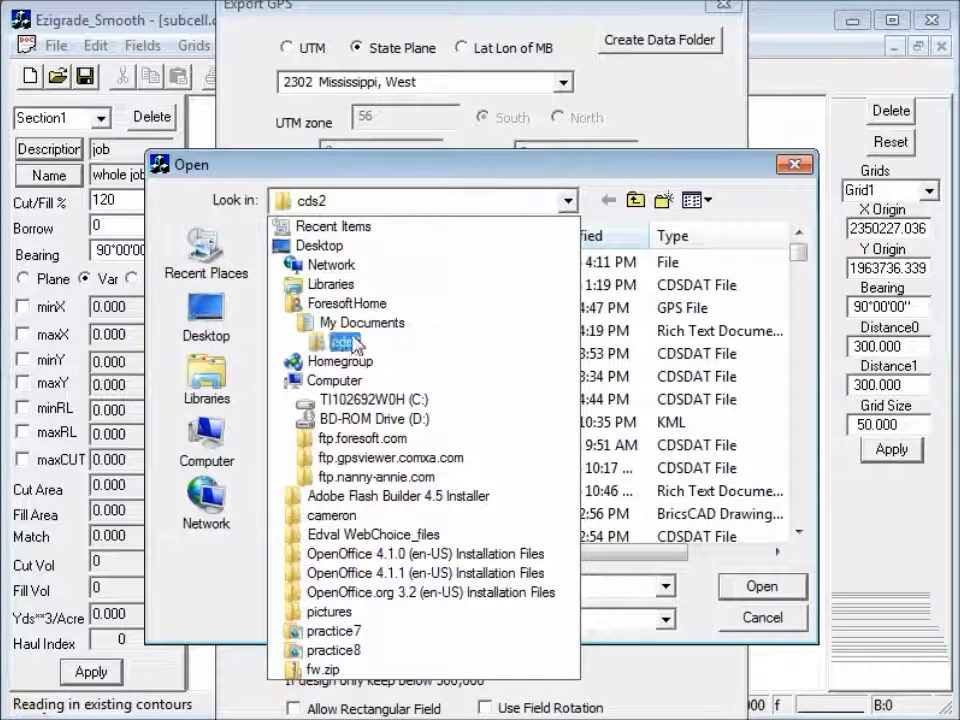
left_click(381, 400)
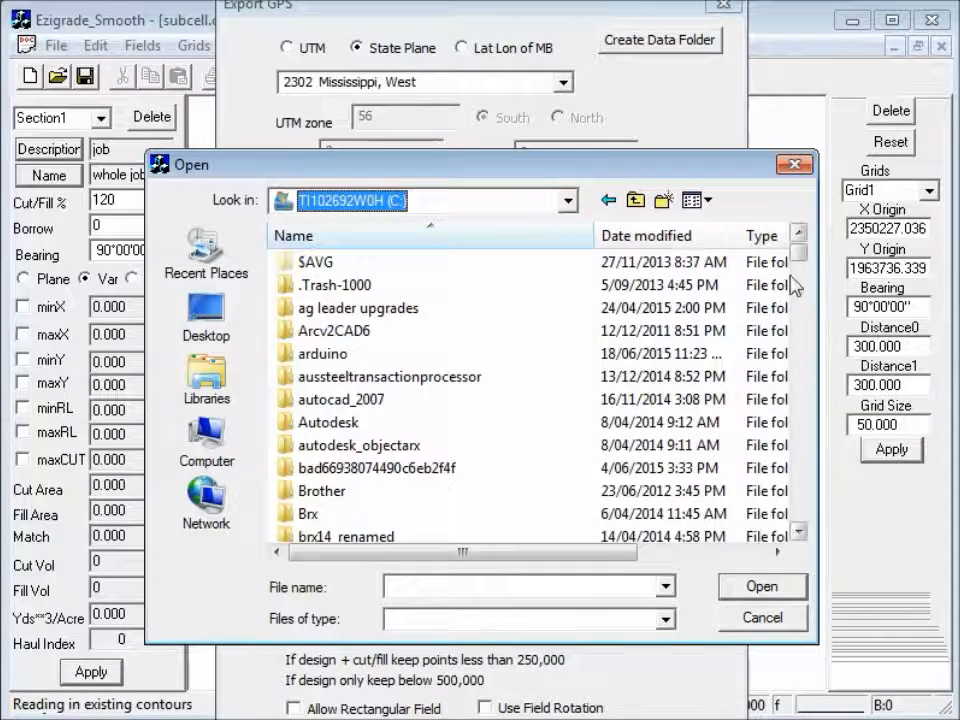
left_click_drag(797, 260, 798, 306)
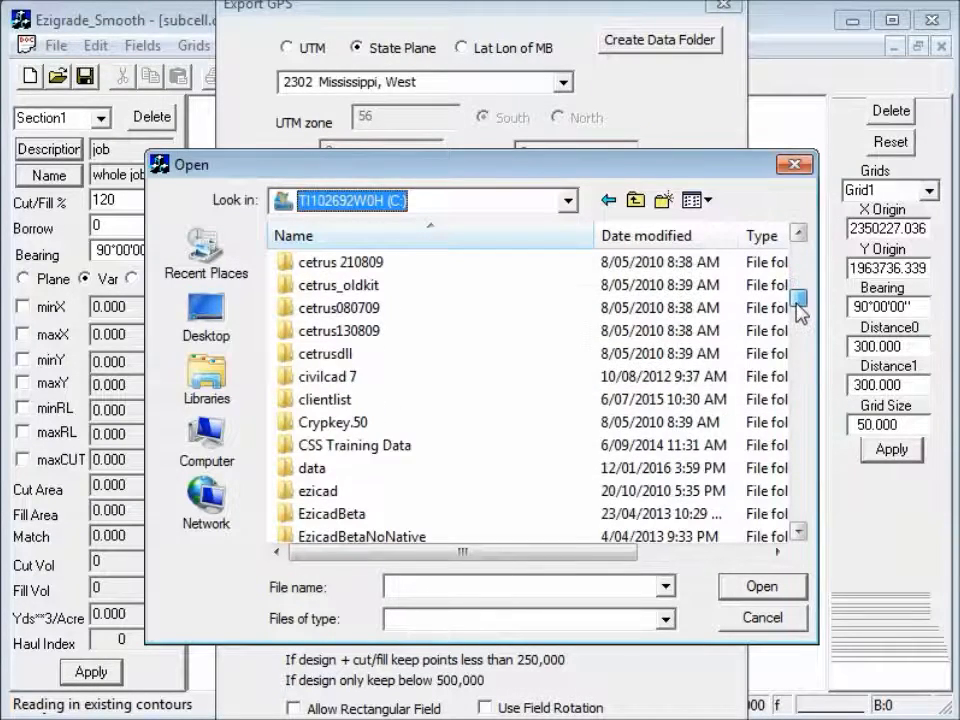
double_click(310, 468)
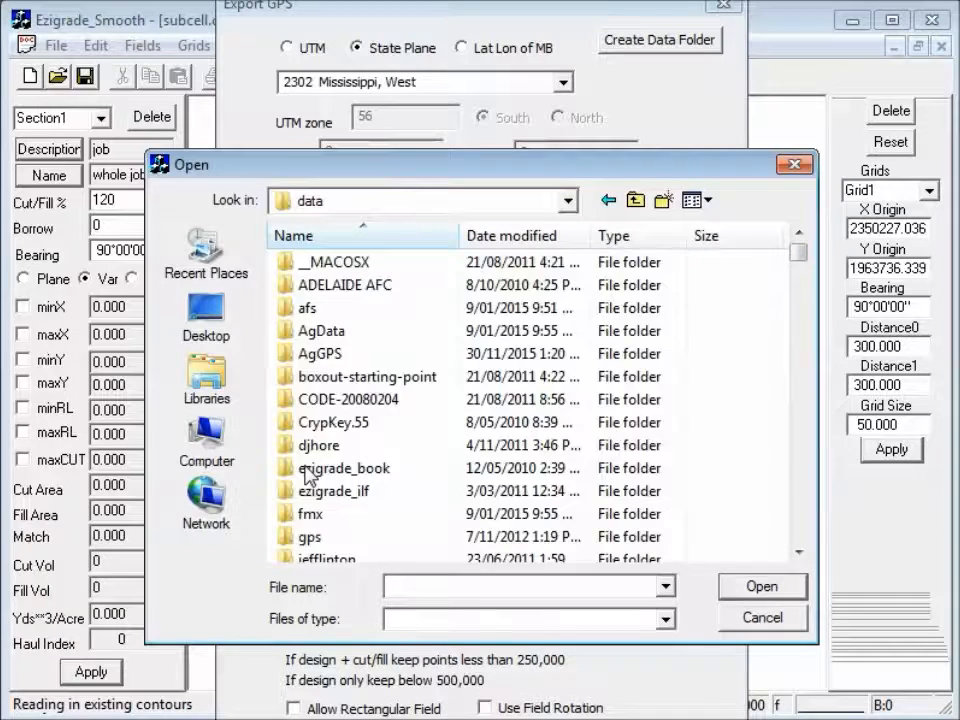
mouse_move(797, 252)
left_mouse_down()
mouse_move(800, 272)
mouse_move(797, 261)
left_mouse_up()
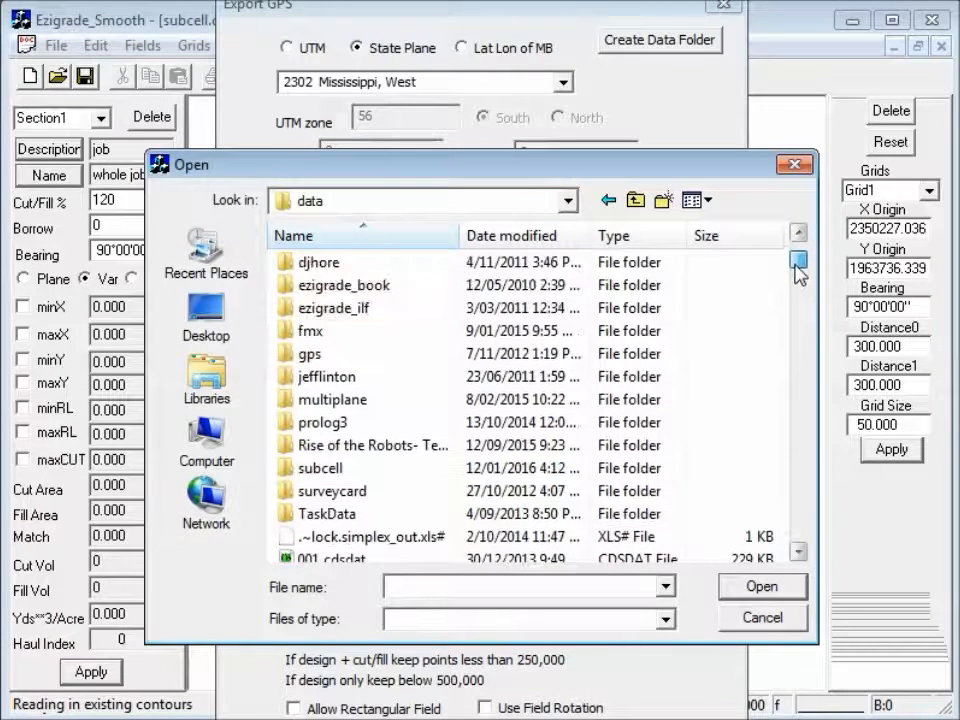
double_click(316, 467)
left_click(405, 586)
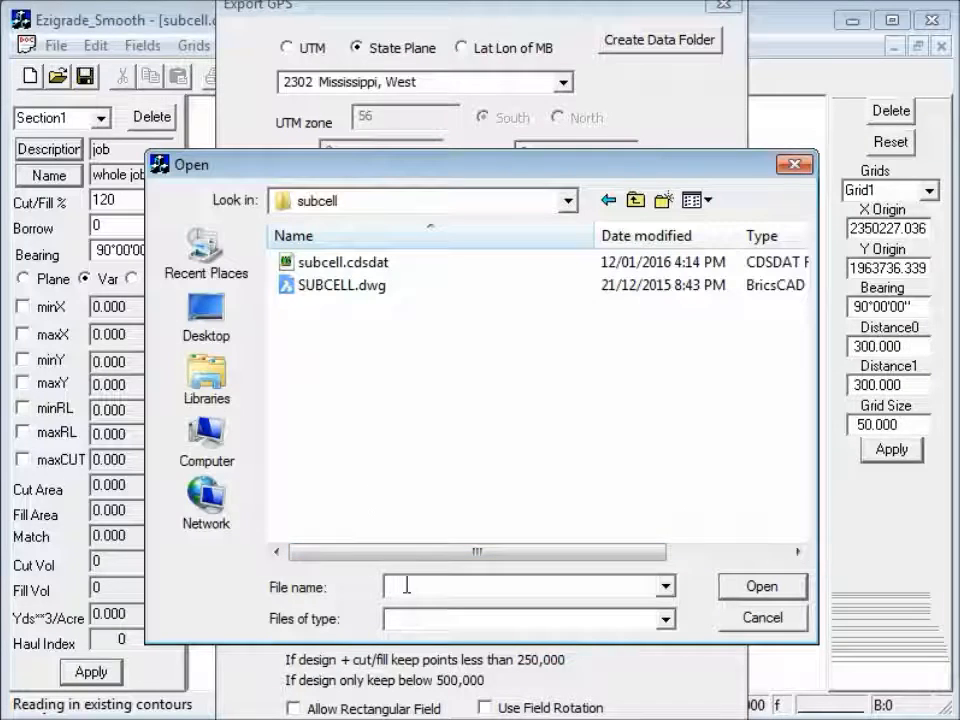
type("subc")
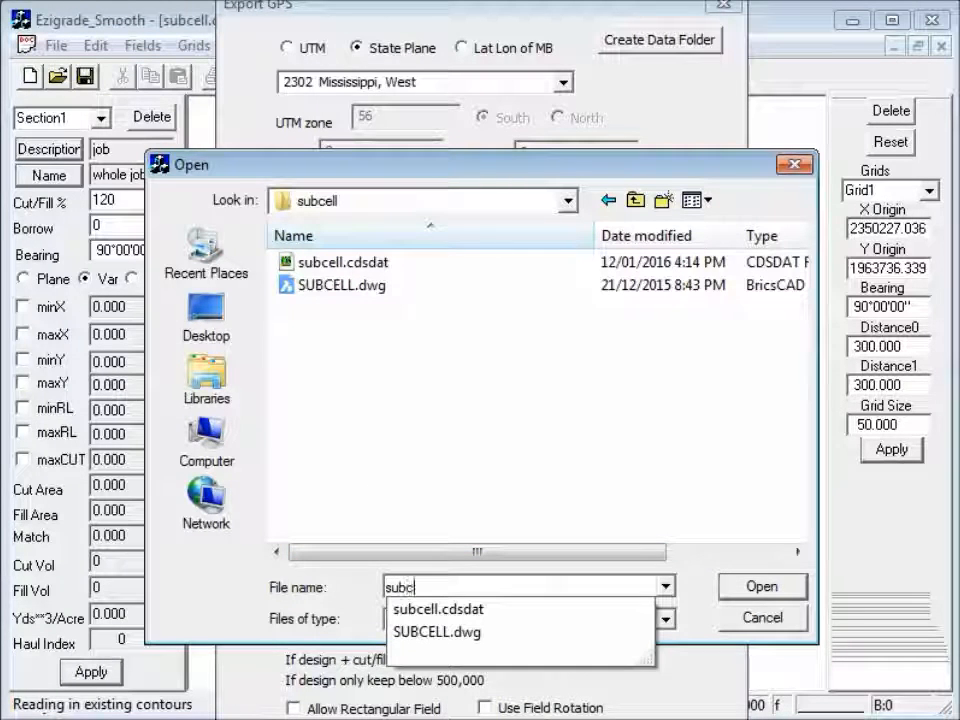
type("ell.gps")
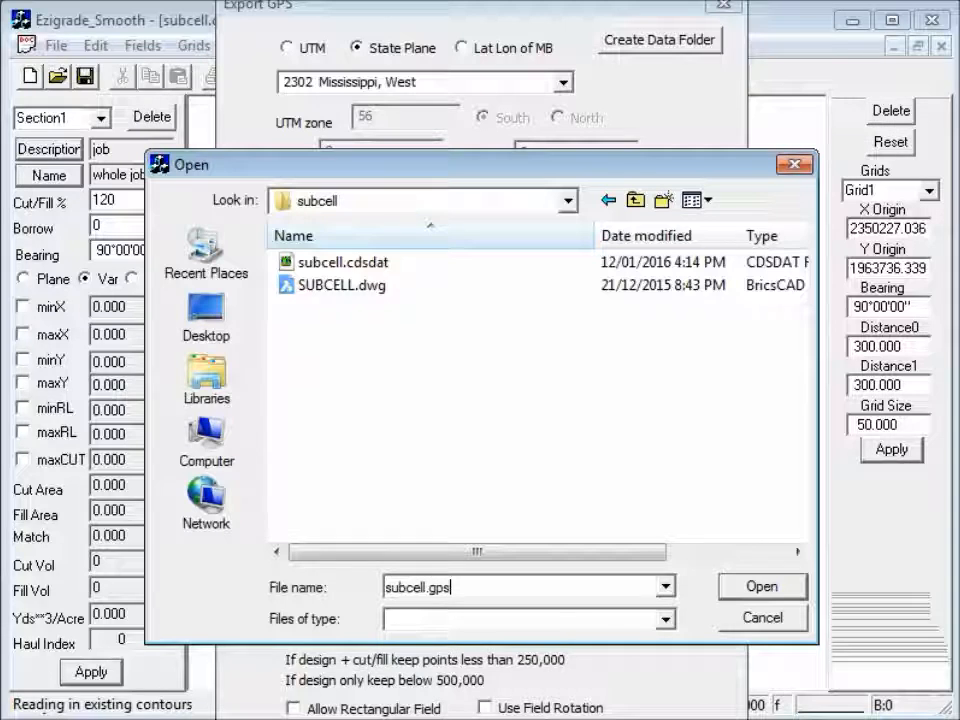
left_click(760, 586)
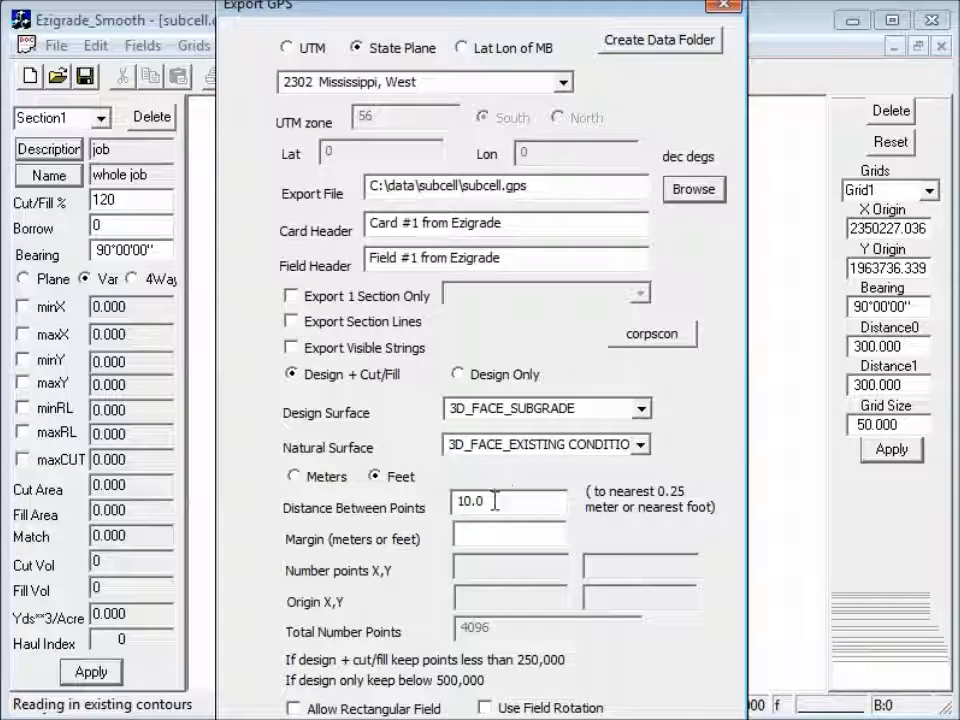
- Try 3 feet and 2 feet as the distance between the exported points
left_click_drag(492, 501, 454, 501)
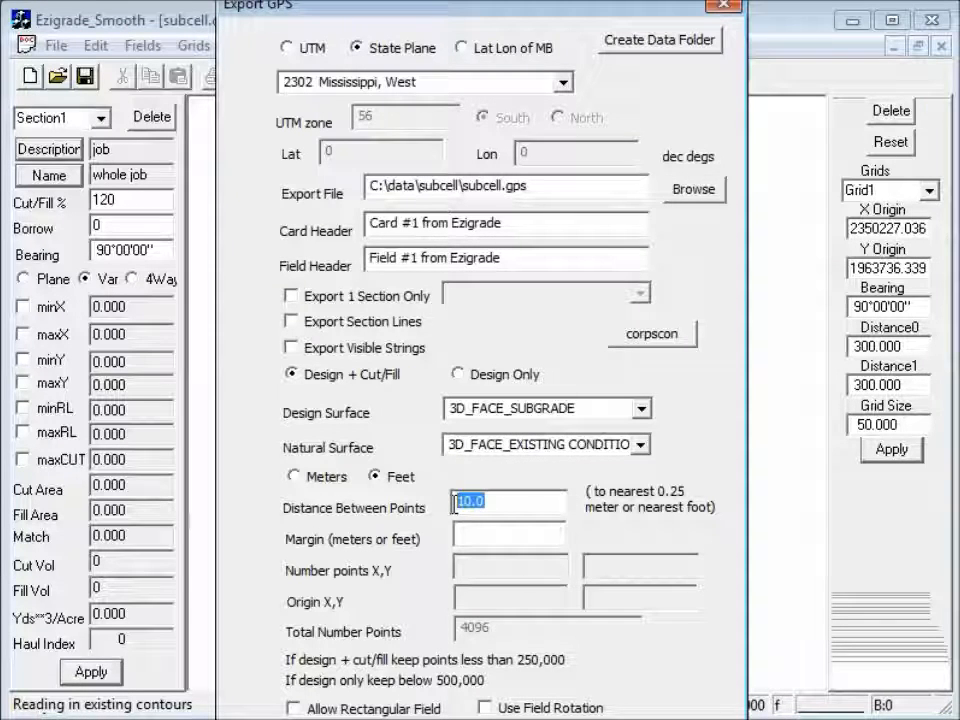
type("3")
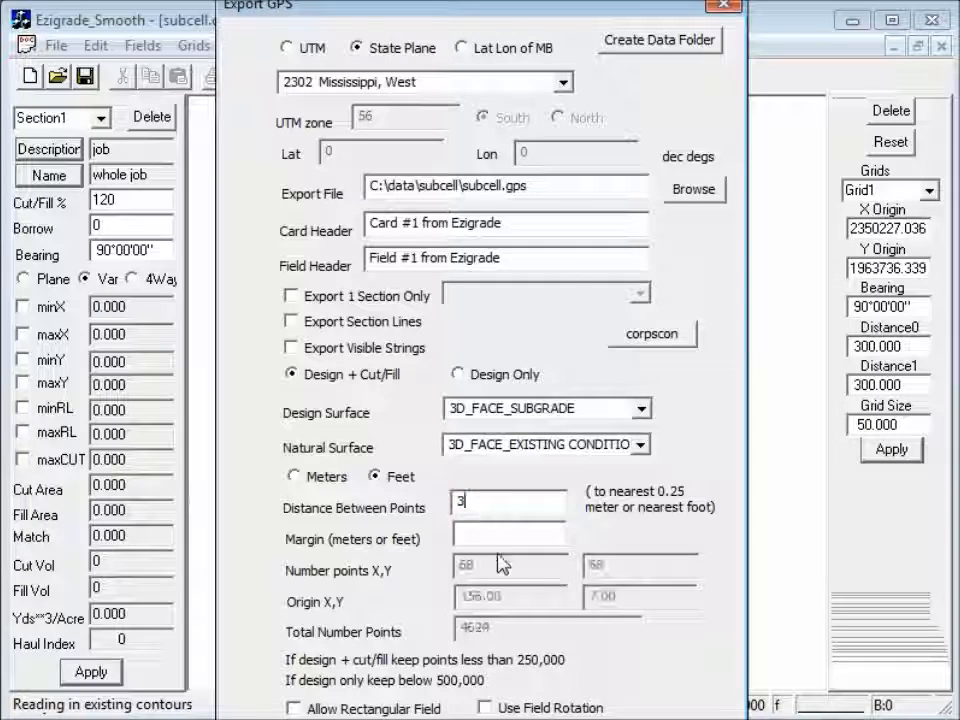
left_click_drag(467, 503, 452, 502)
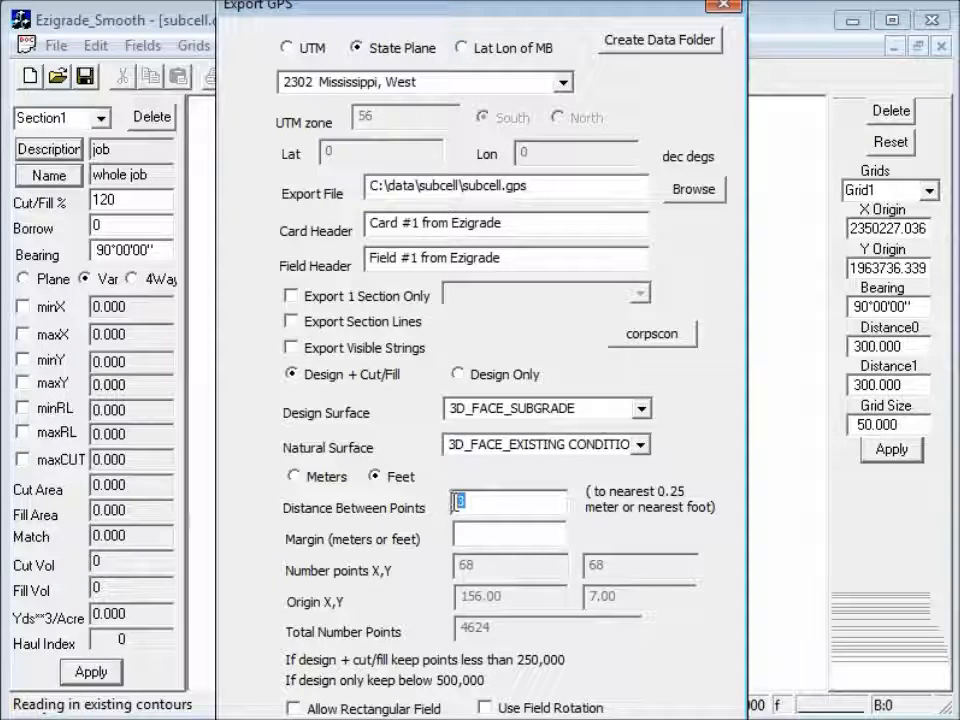
type("2")
- Set the distance between points to 1 foot and the margin to 10 feet, allowing a rectangular field
left_click_drag(464, 501, 457, 502)
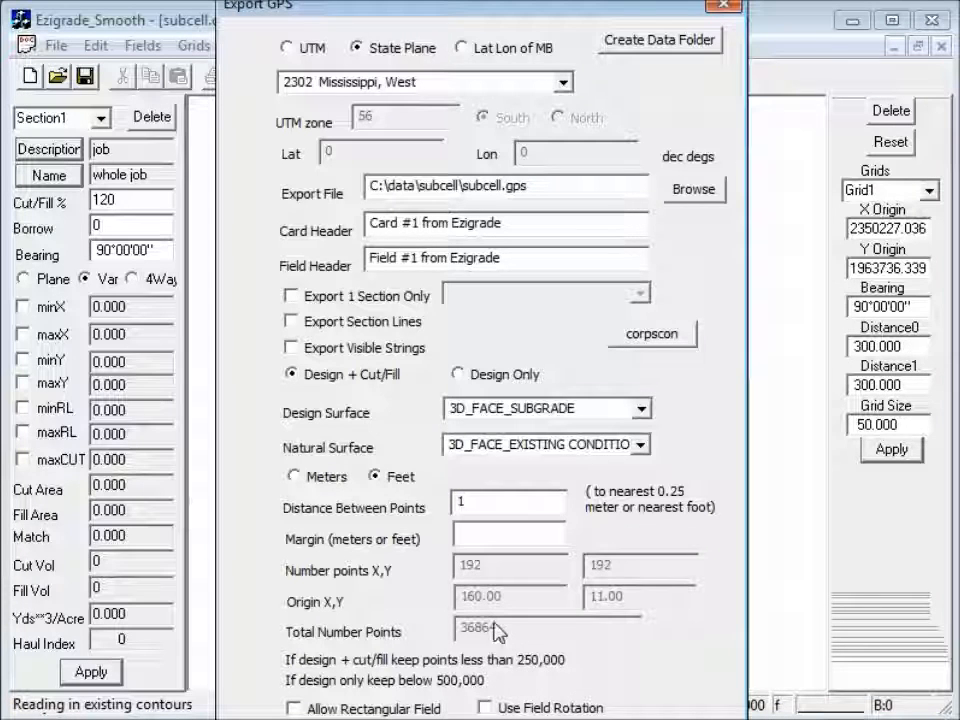
left_click(480, 536)
type("10")
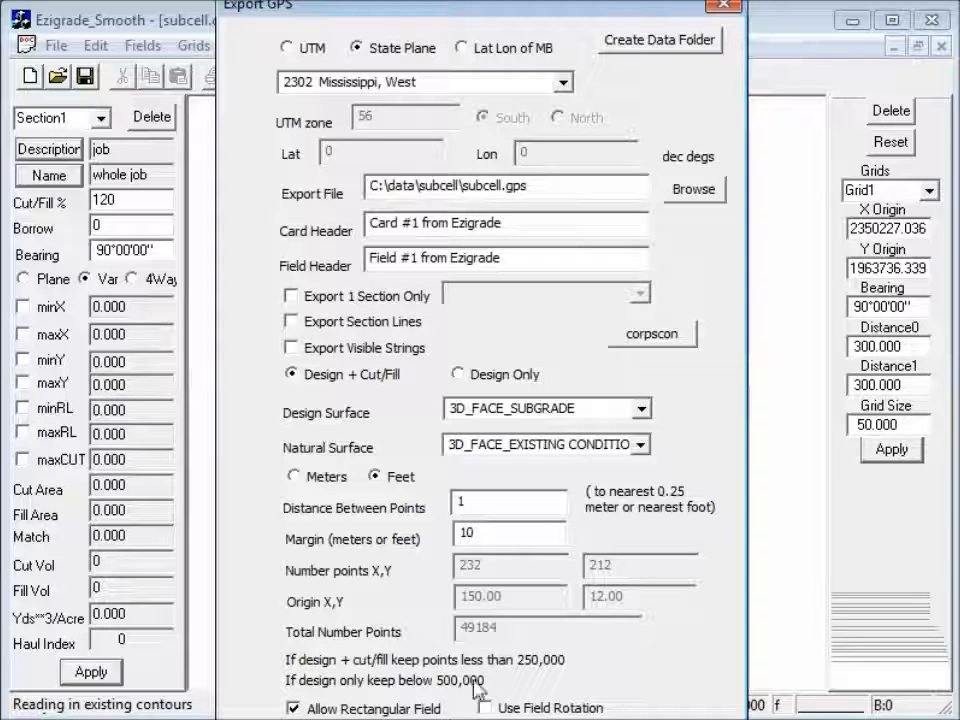
- Export the design and cut/fill data to subcell.gps, and return to the contoured drawing
mouse_move(321, 12)
left_mouse_down()
mouse_move(202, 0)
mouse_move(215, 17)
left_mouse_up()
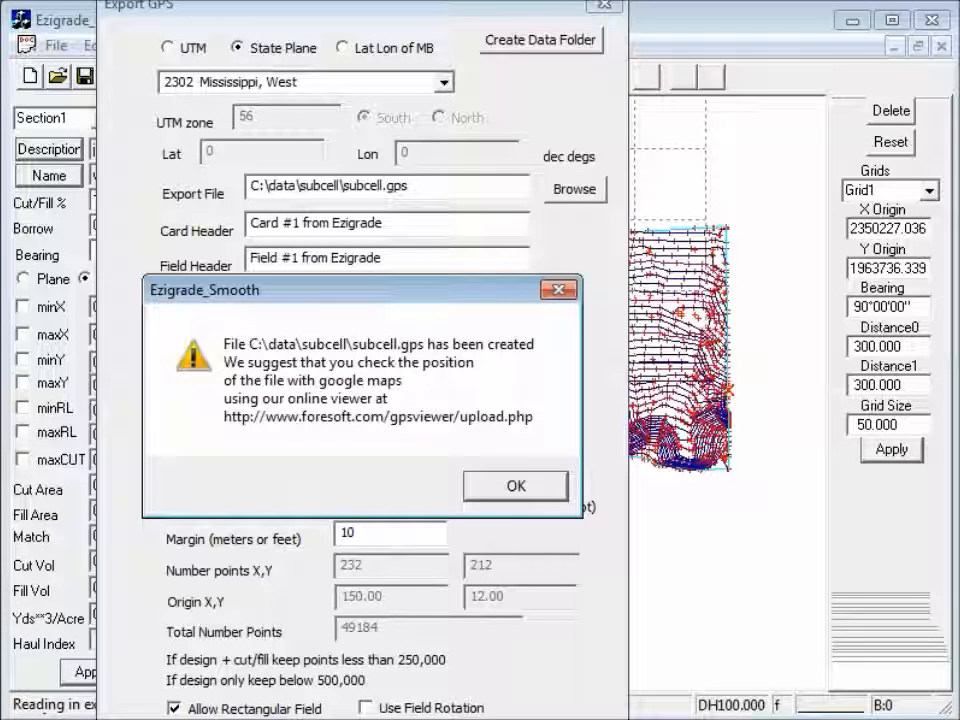
left_click(515, 487)
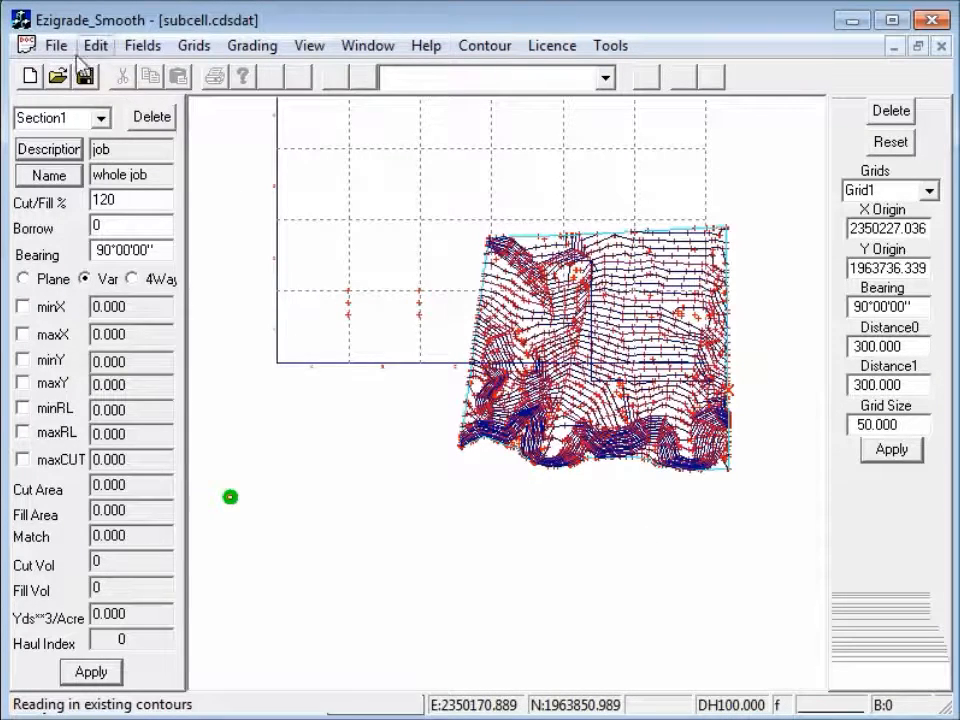
left_click(58, 46)
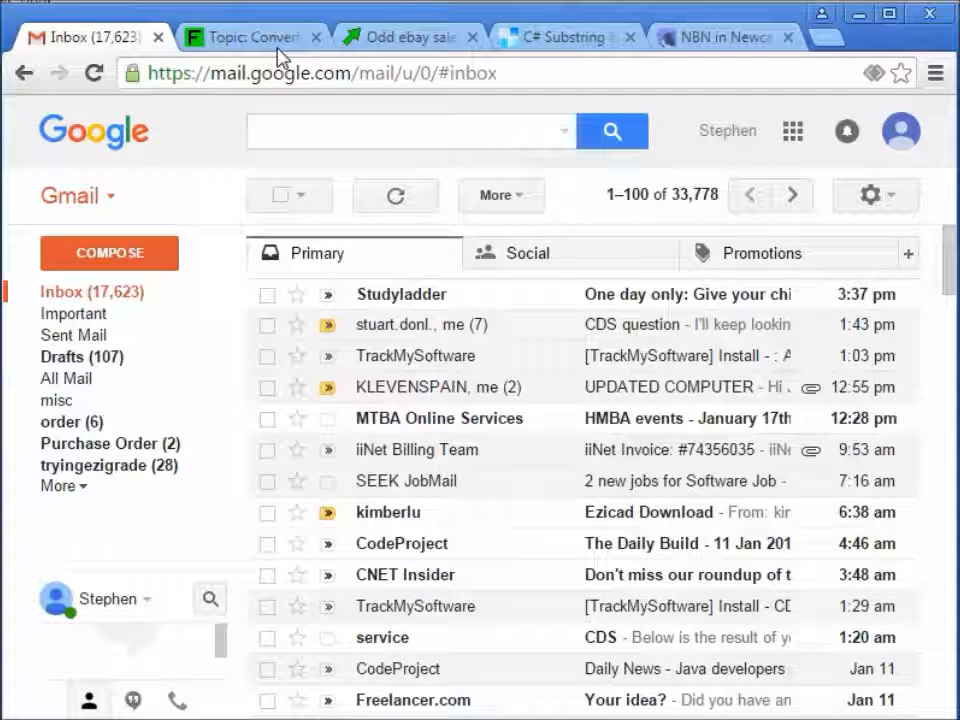
- Switch to Chrome and load the GPS viewer page foresoft.com/gpsviewer/browsefile.php in a new tab
left_click(828, 40)
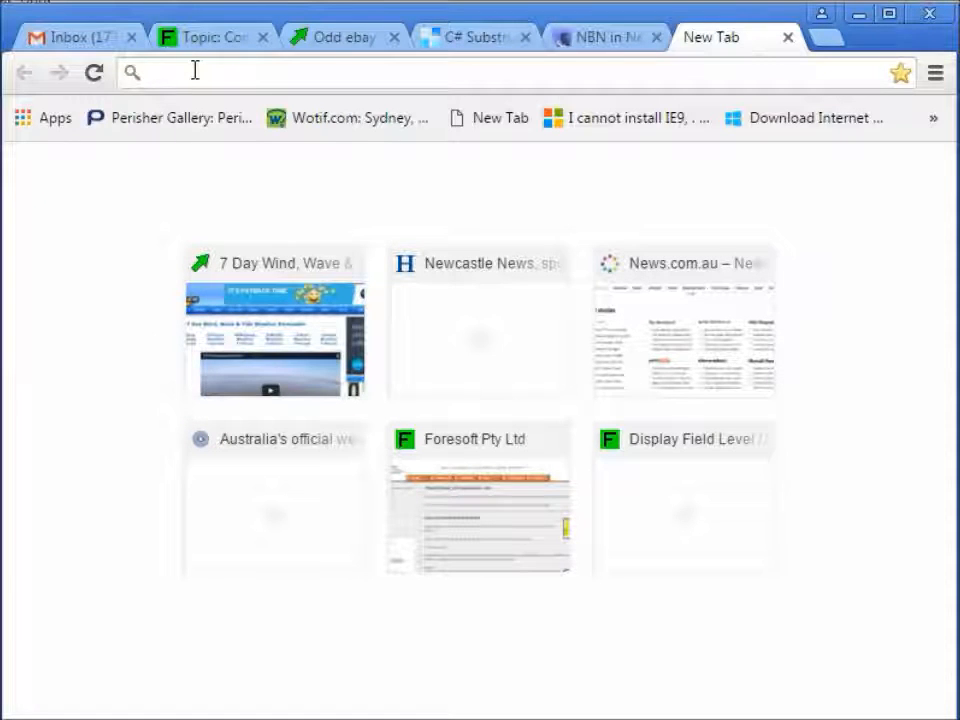
type("foresoft")
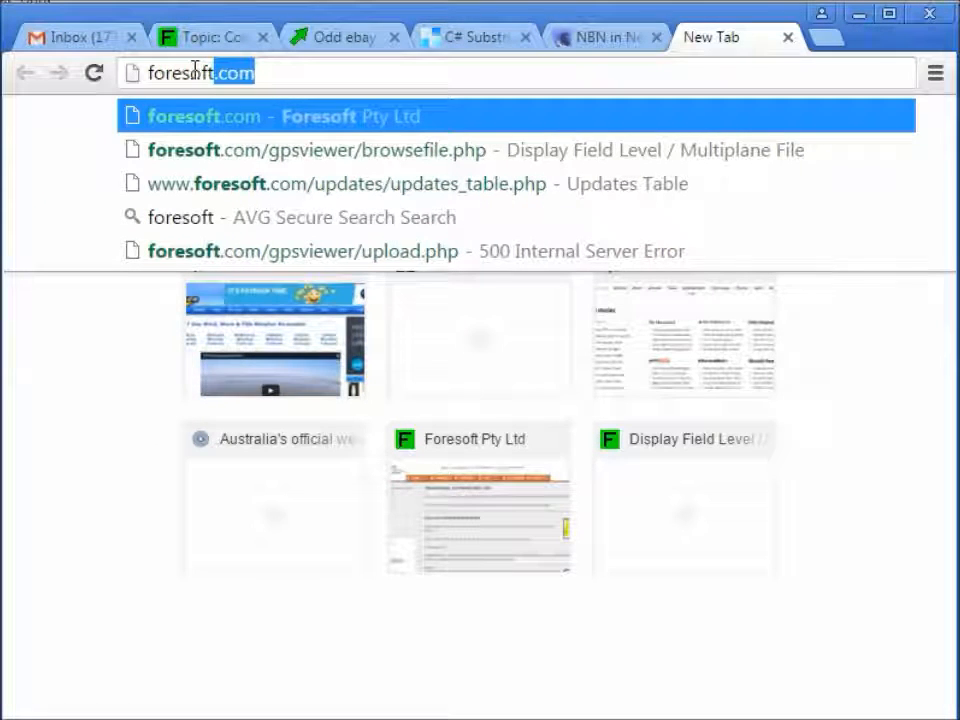
type(".co")
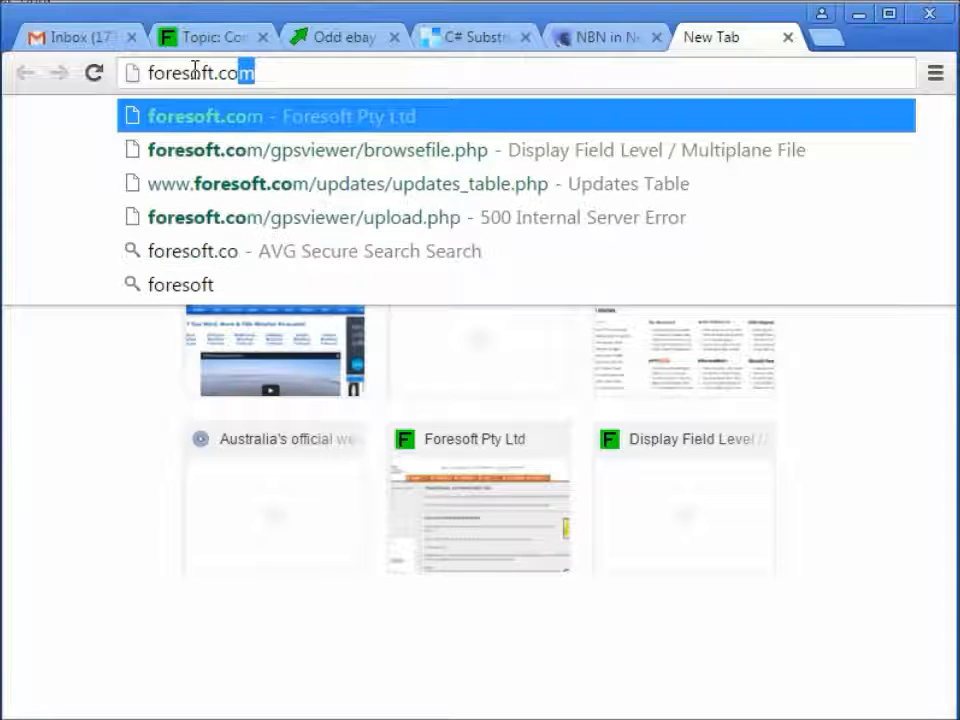
type("m/gp")
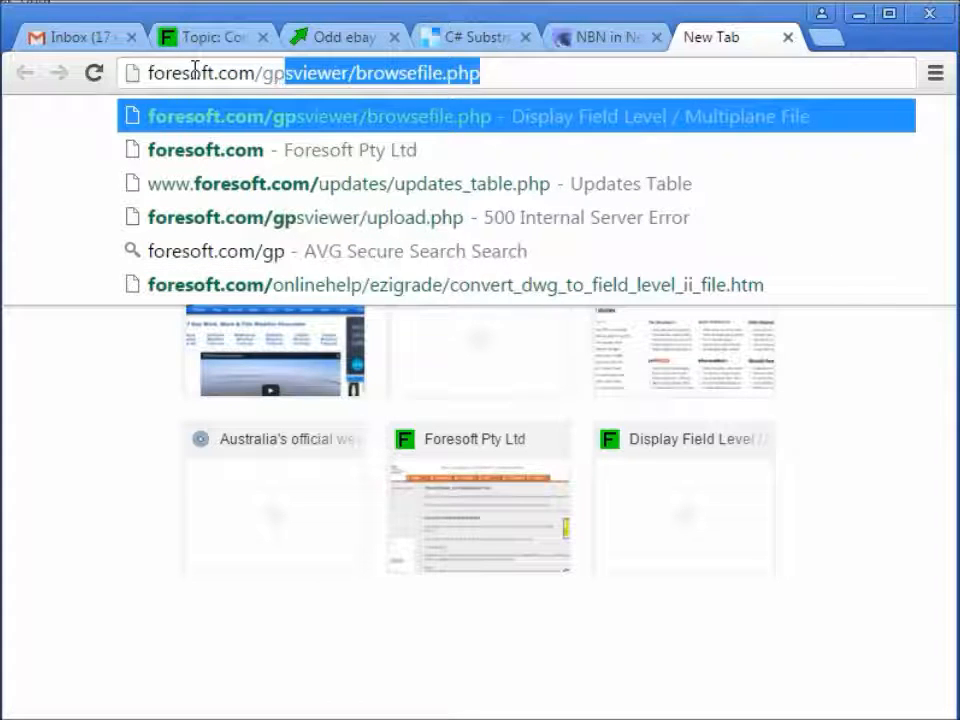
type("svie")
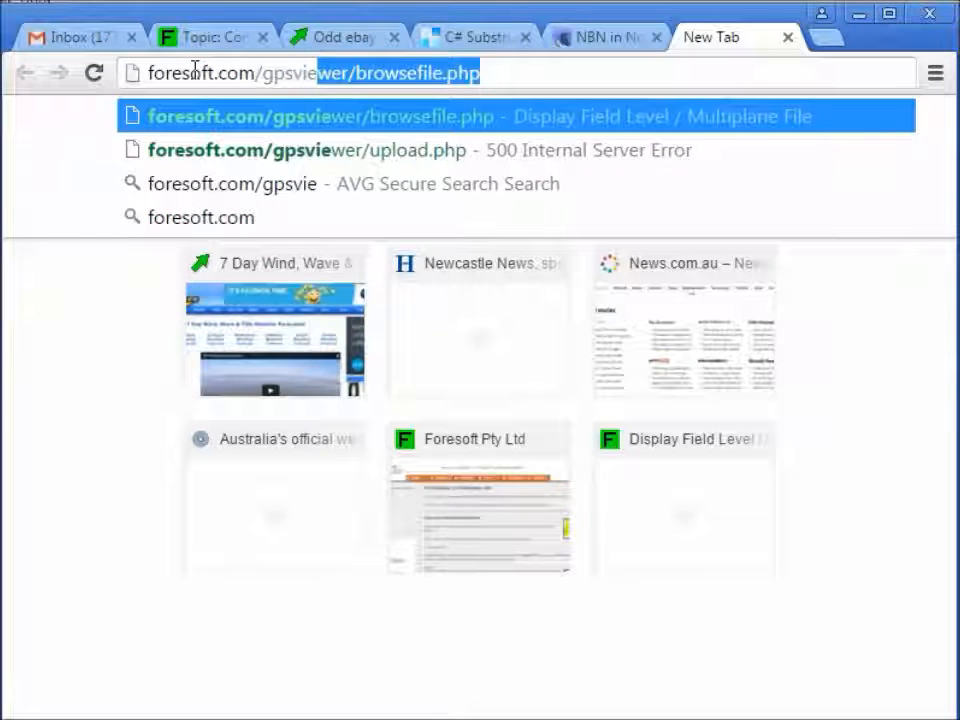
type("wer")
type("/")
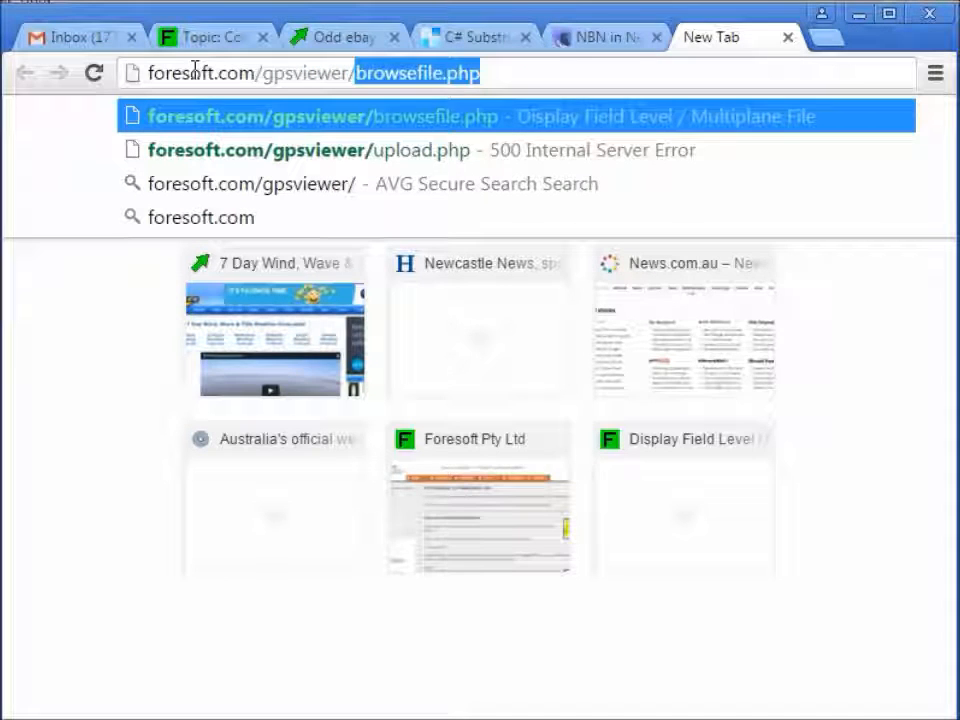
type("browse")
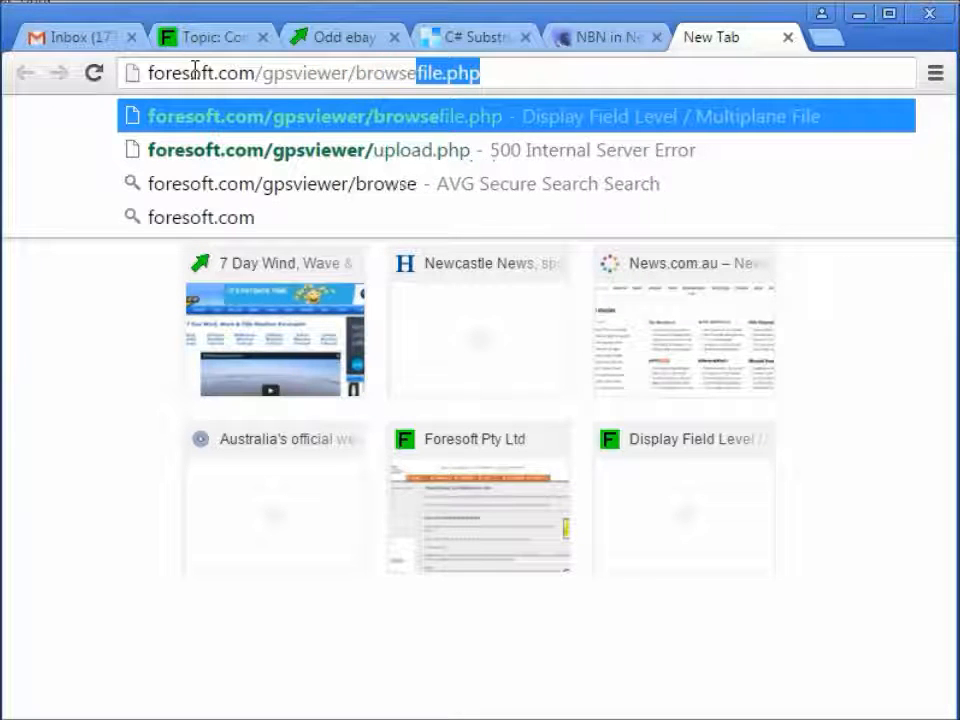
type("file.php")
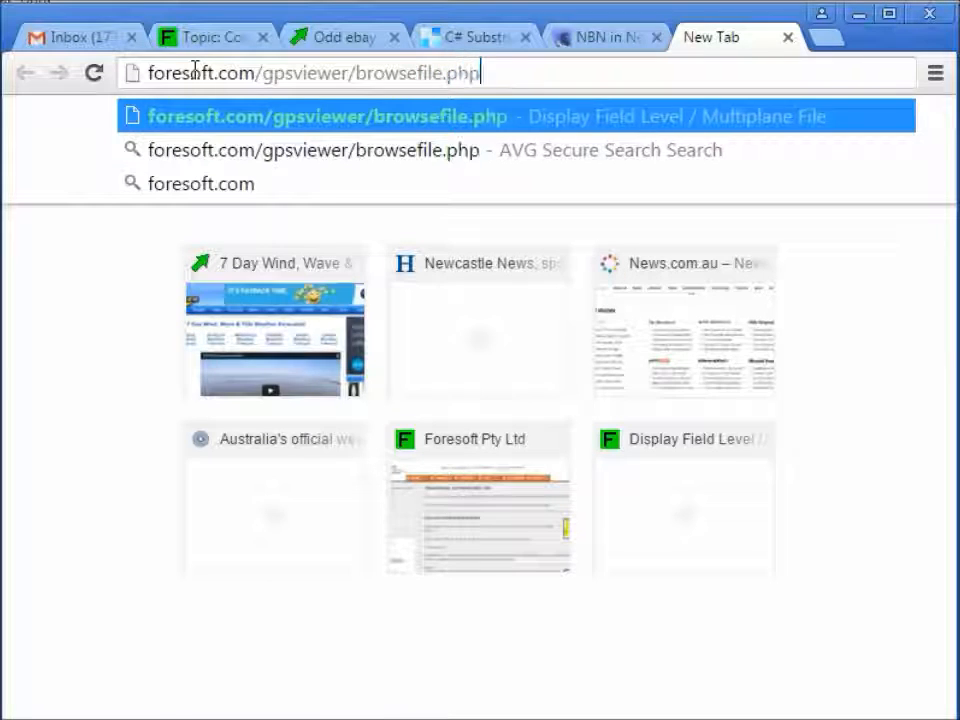
key("Return")
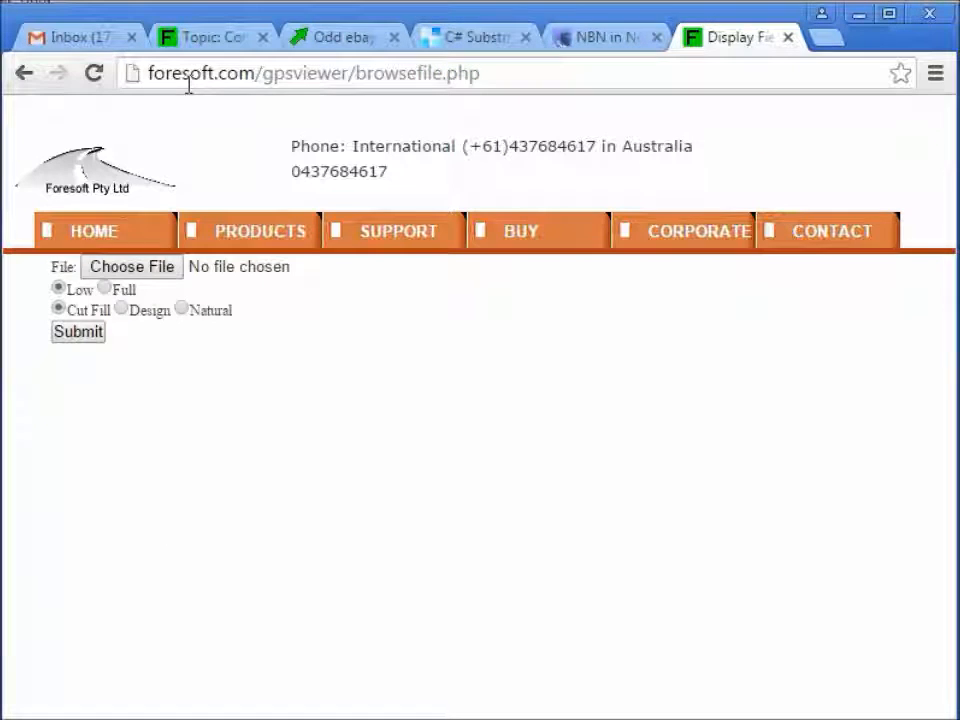
- Choose subcell.gps from the C:\data\subcell folder as the file for the GPS viewer
left_click(119, 273)
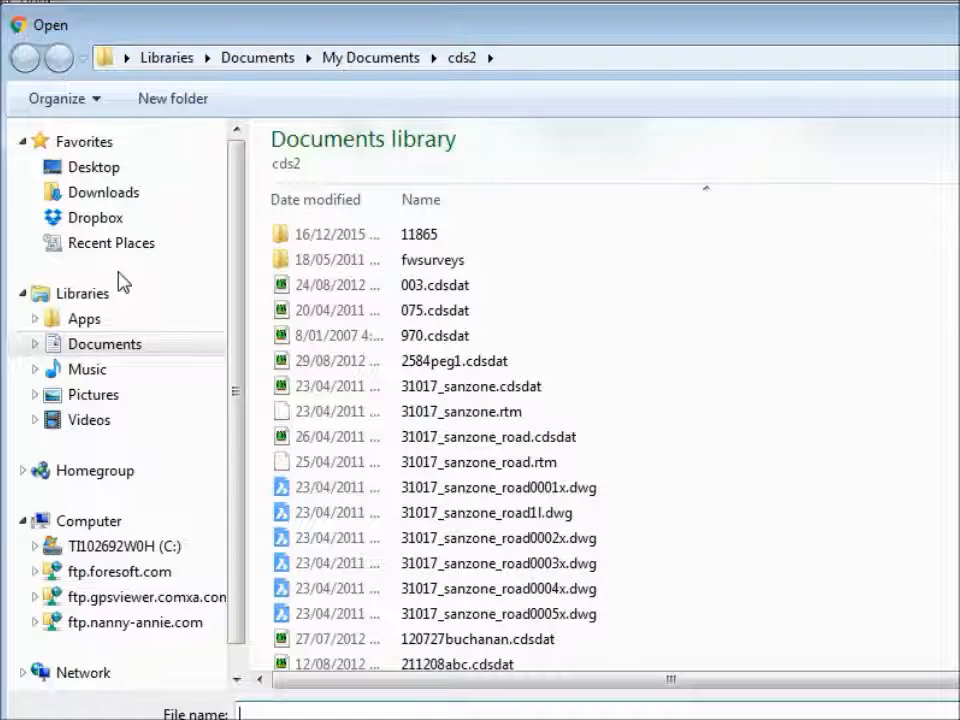
left_click(150, 548)
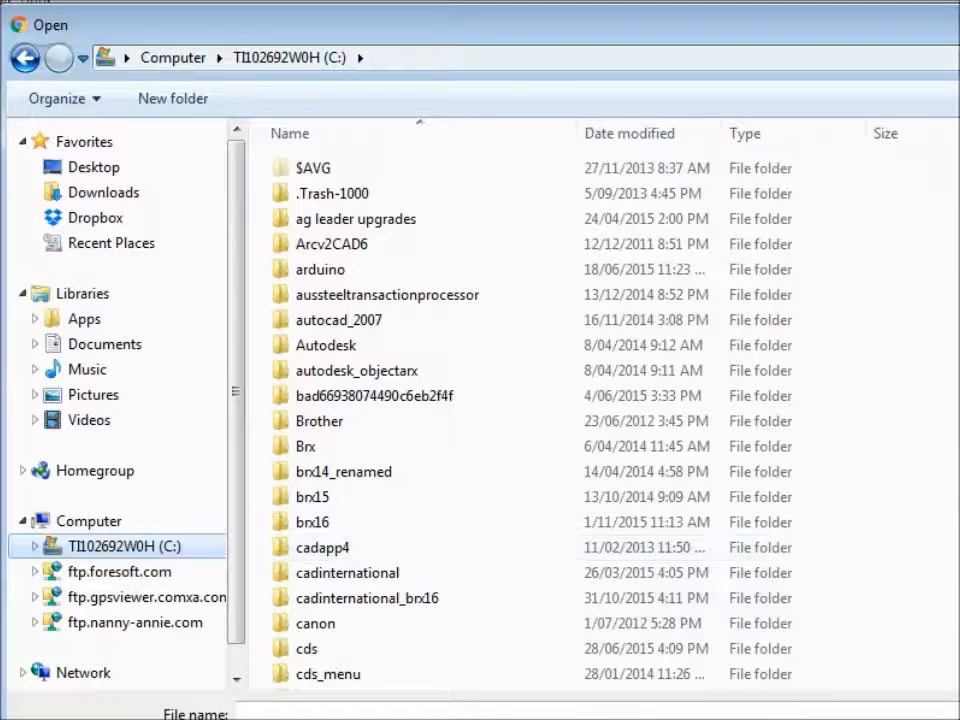
scroll(446, 392, "down", 9)
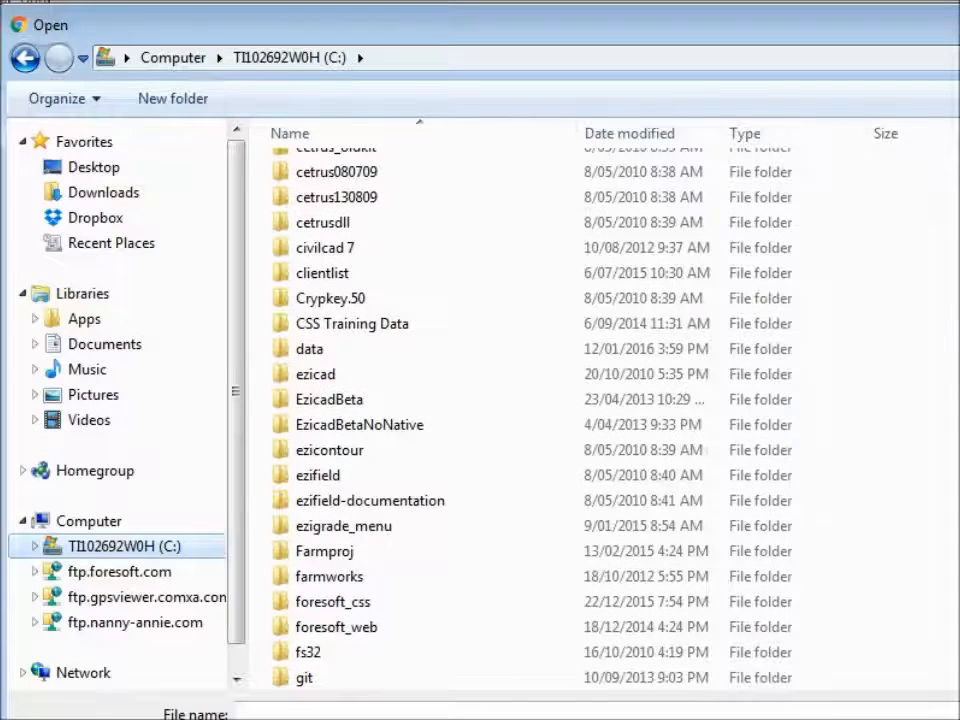
double_click(326, 349)
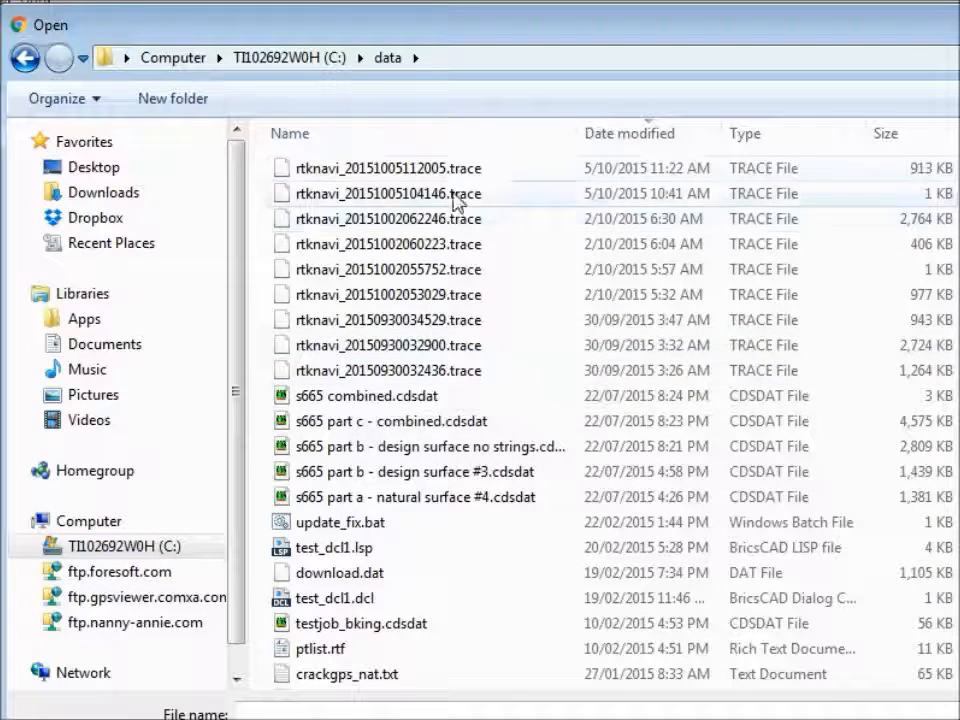
left_click(332, 133)
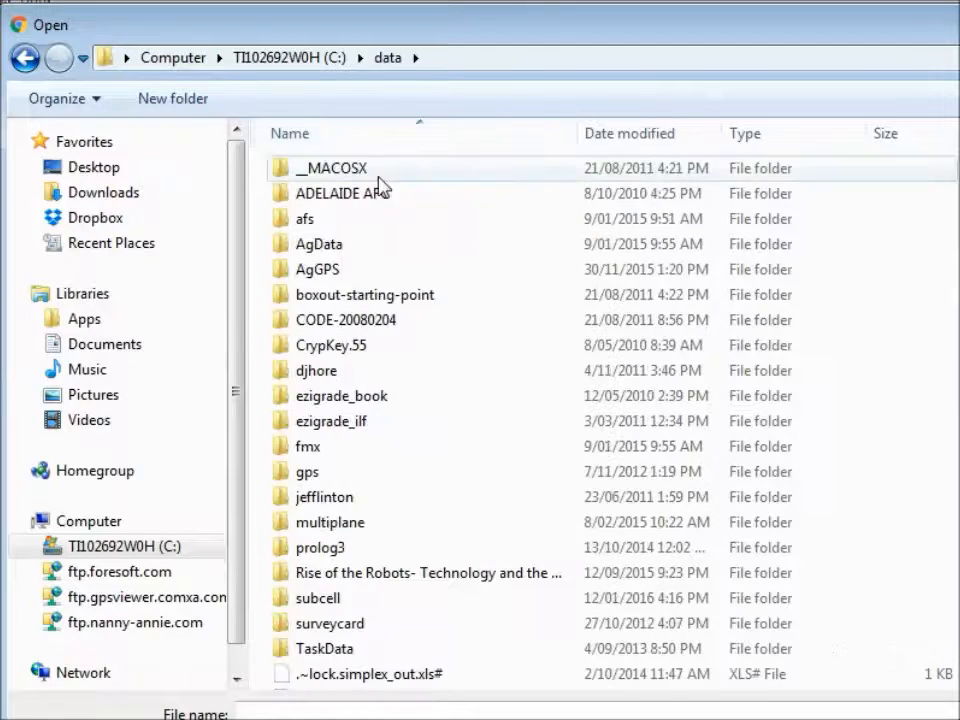
scroll(610, 420, "down", 1)
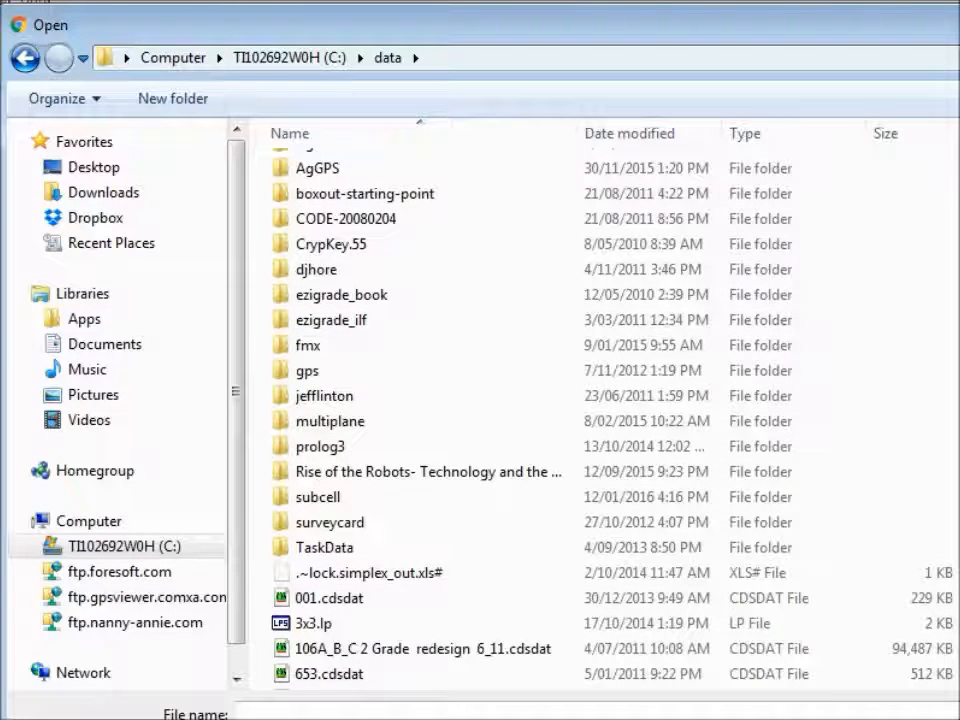
left_click(299, 496)
double_click(299, 497)
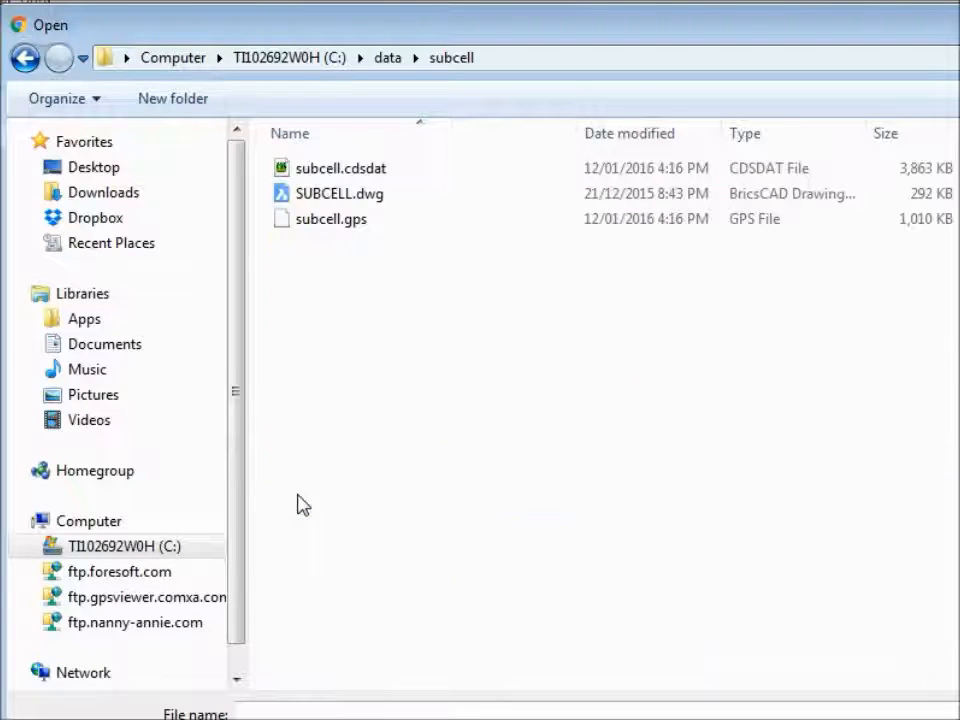
left_click(318, 220)
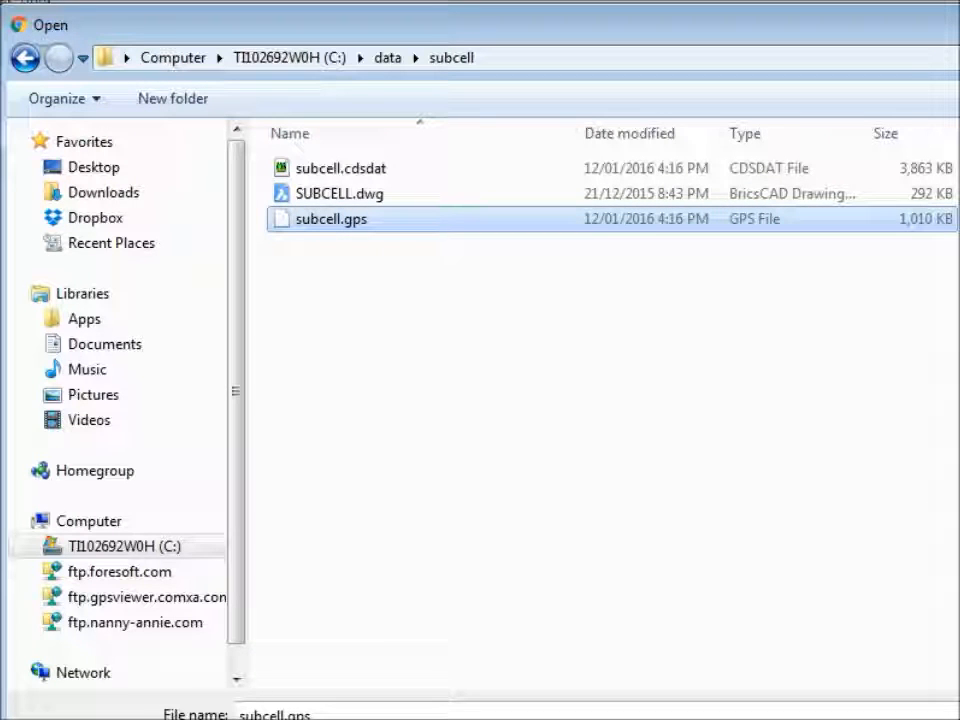
key("Return")
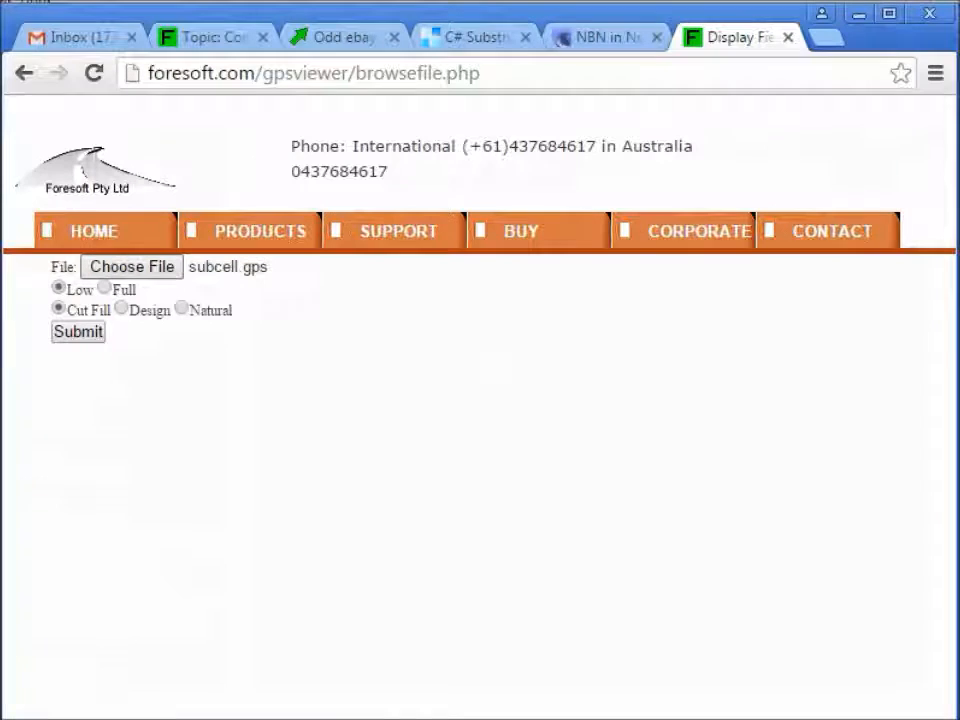
- Submit the file with the Full and Design options, and examine the plotted field up close on the satellite map
left_click(120, 308)
left_click(105, 288)
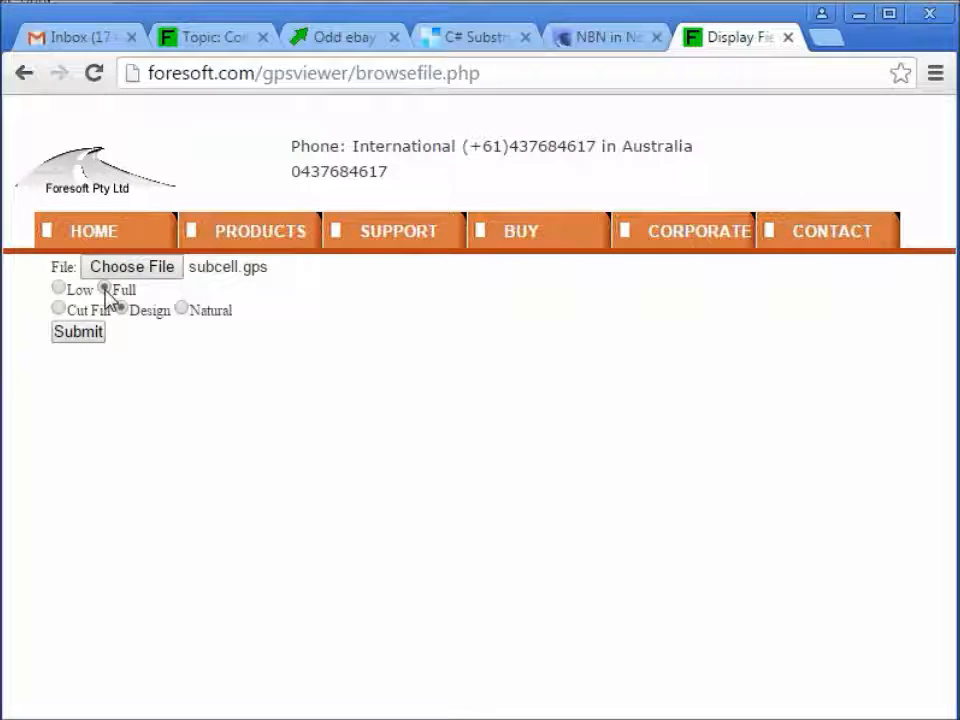
left_click(76, 334)
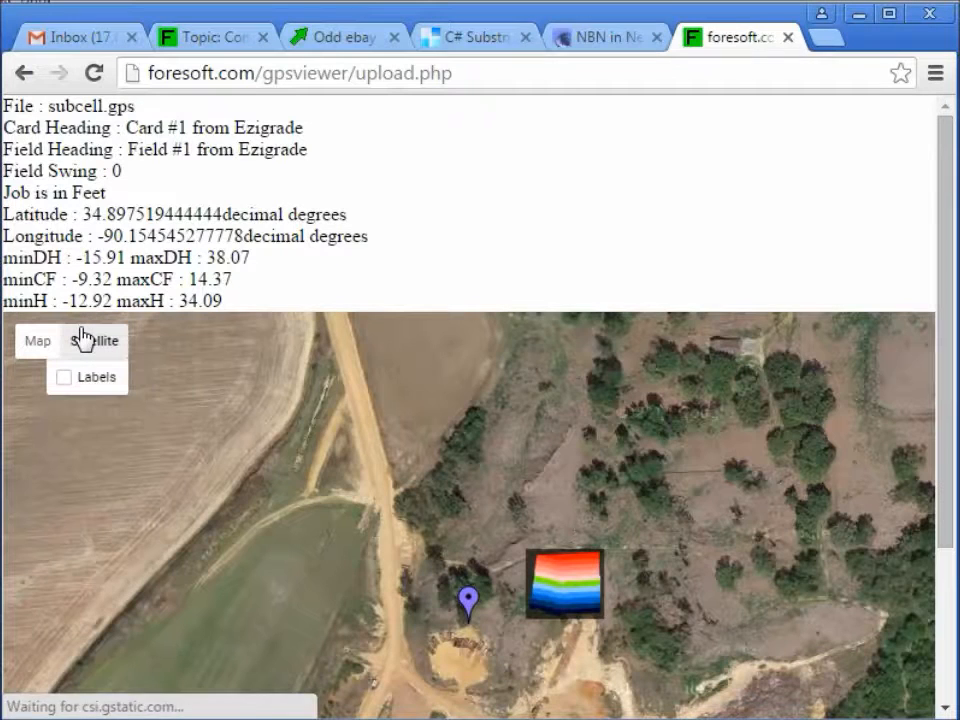
left_click_drag(495, 583, 376, 505)
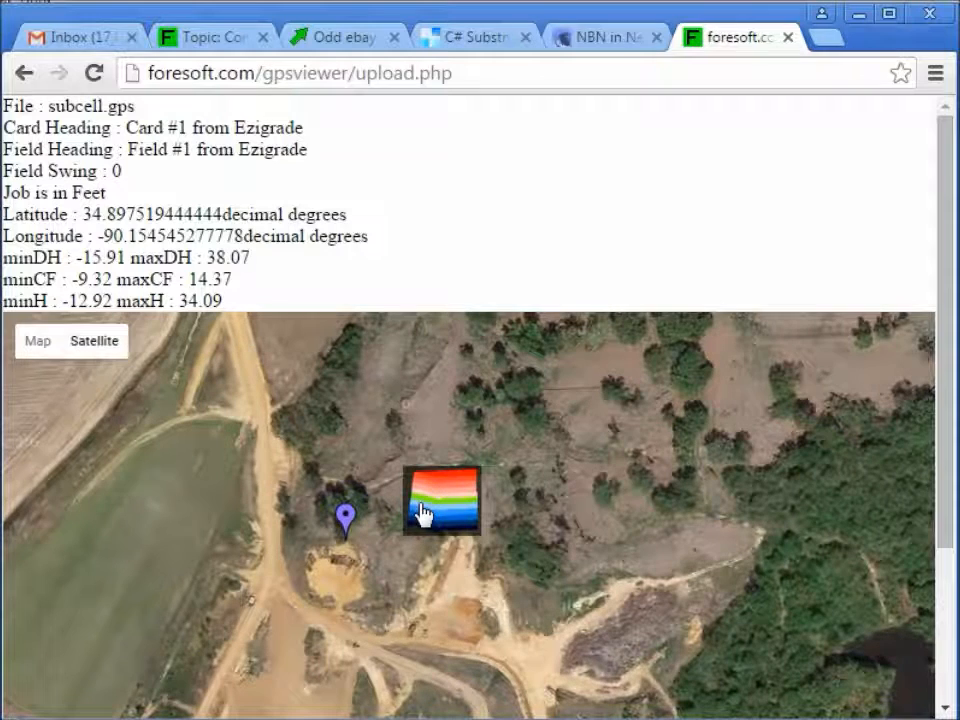
scroll(422, 514, "up", 1)
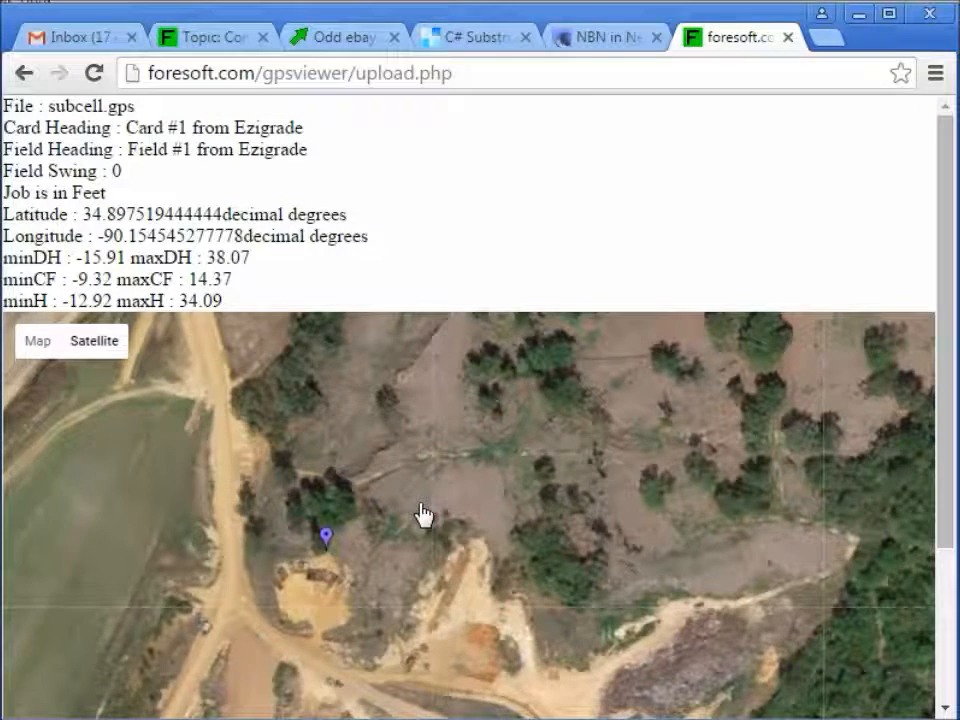
scroll(420, 508, "up", 1)
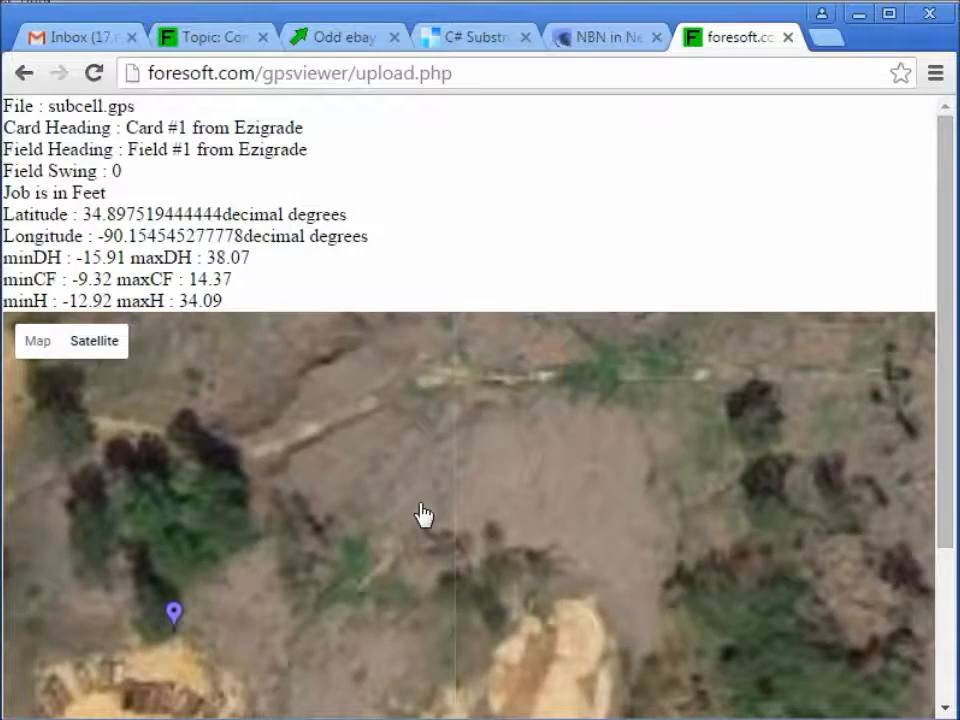